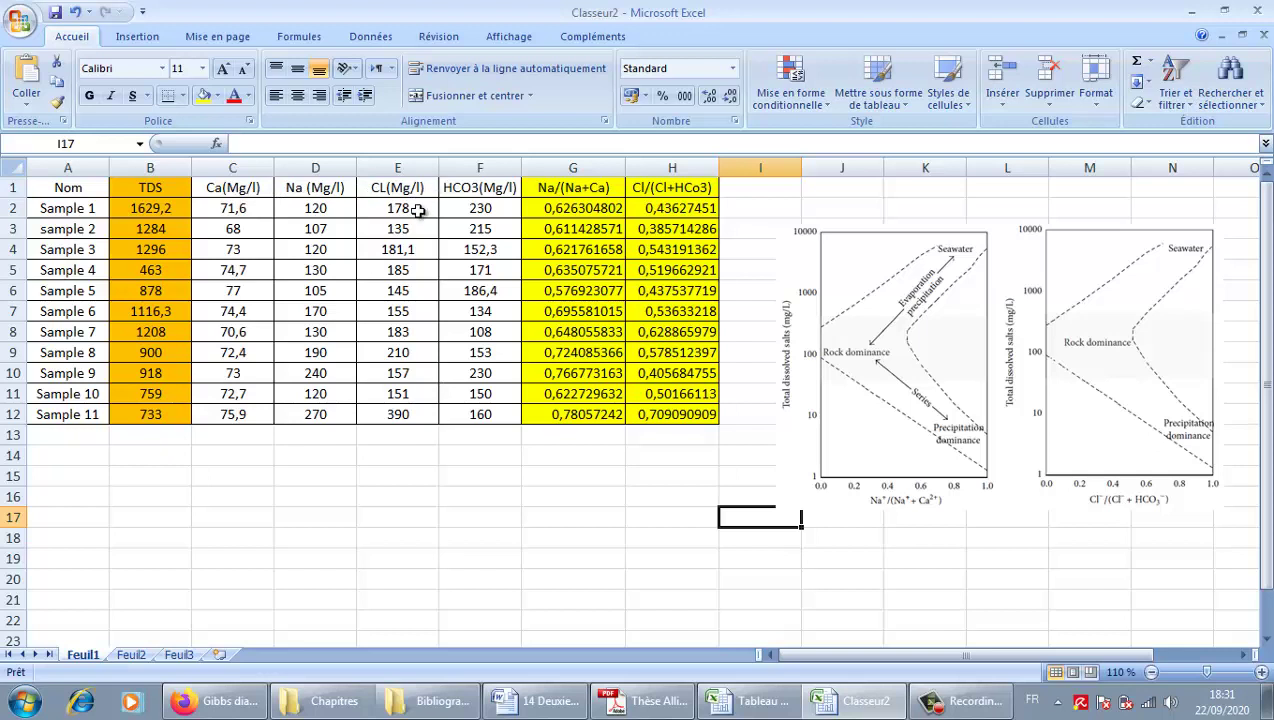
Step: Enlarge the Gibbs diagram picture slightly and reposition it beside the data table
left_click(676, 450)
left_click(806, 328)
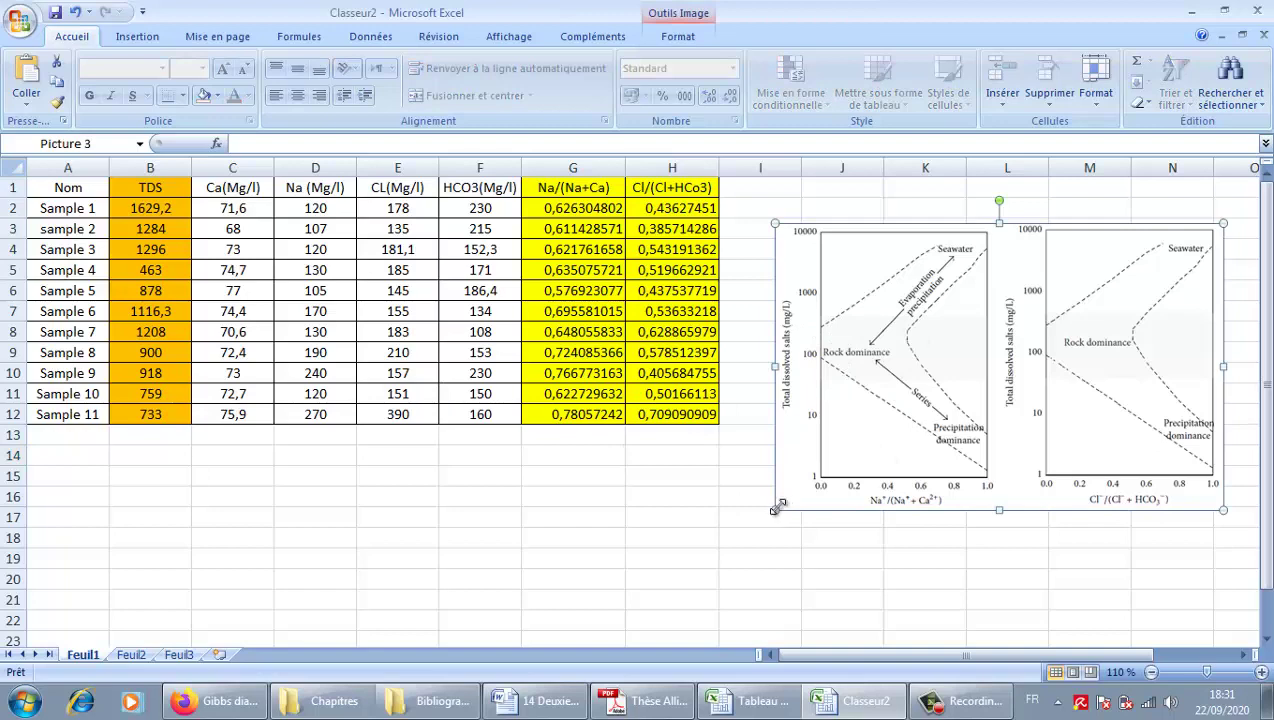
left_click_drag(776, 509, 739, 531)
left_click_drag(819, 470, 868, 418)
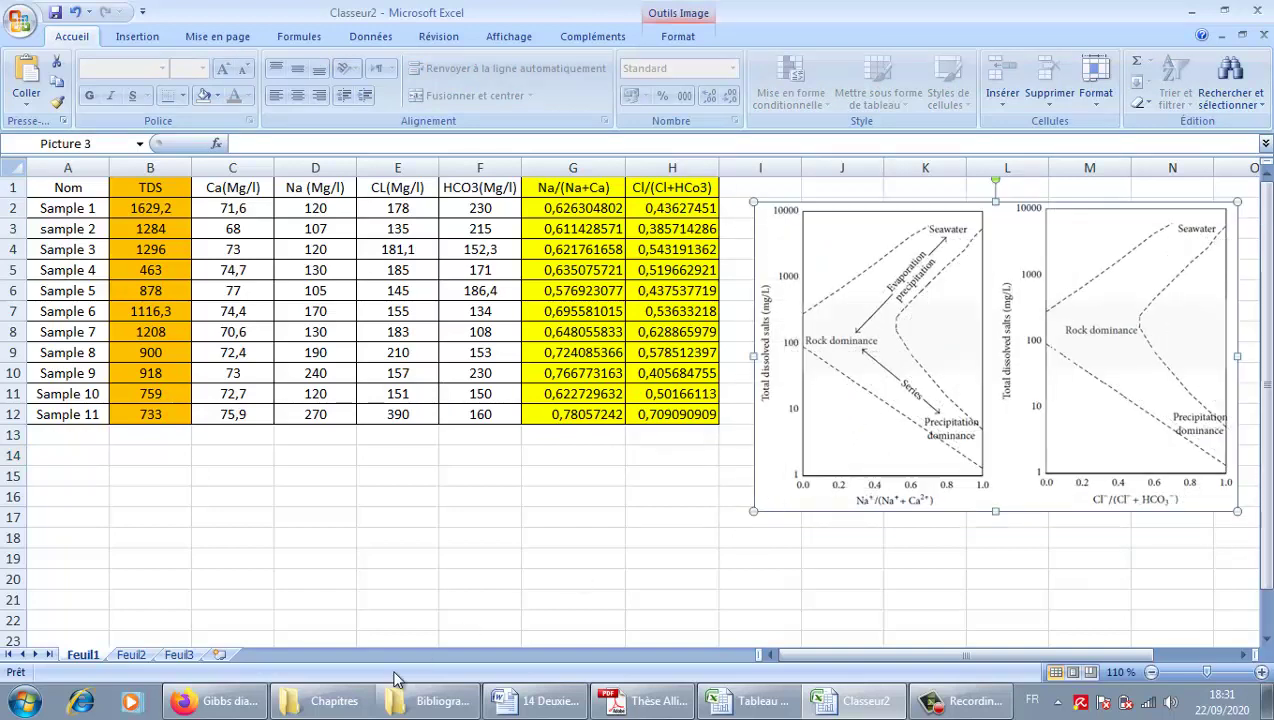
Step: Switch to Firefox, examine the image search results for "Gibbs diagram", and return to the Classeur2 workbook in Excel
left_click(225, 700)
left_click(306, 115)
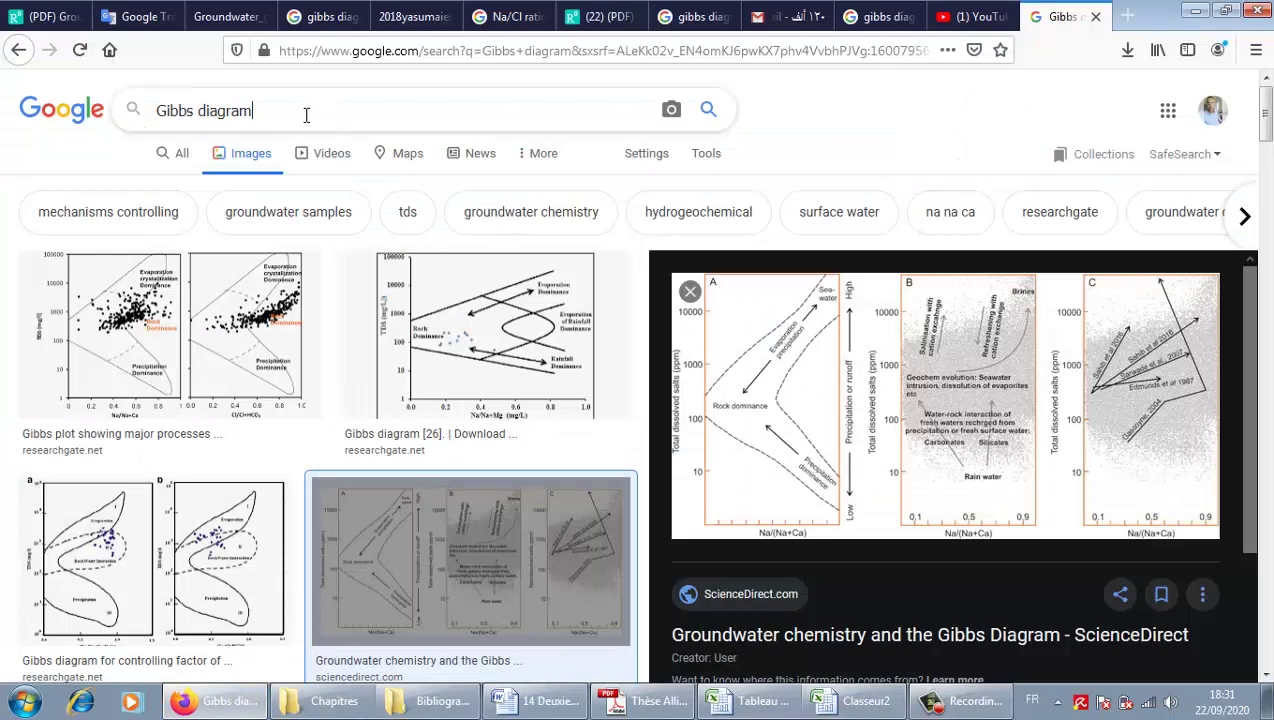
left_click_drag(306, 115, 140, 115)
scroll(330, 470, "down", 4)
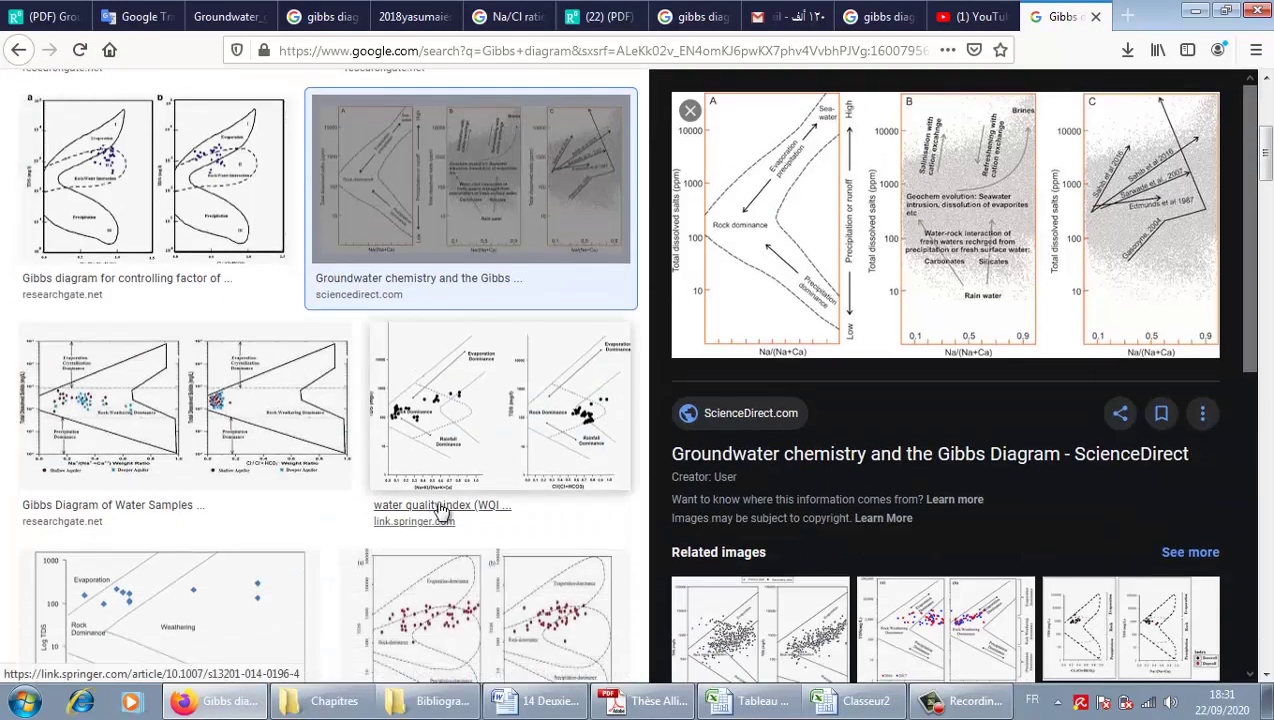
scroll(440, 512, "down", 5)
scroll(412, 526, "up", 2)
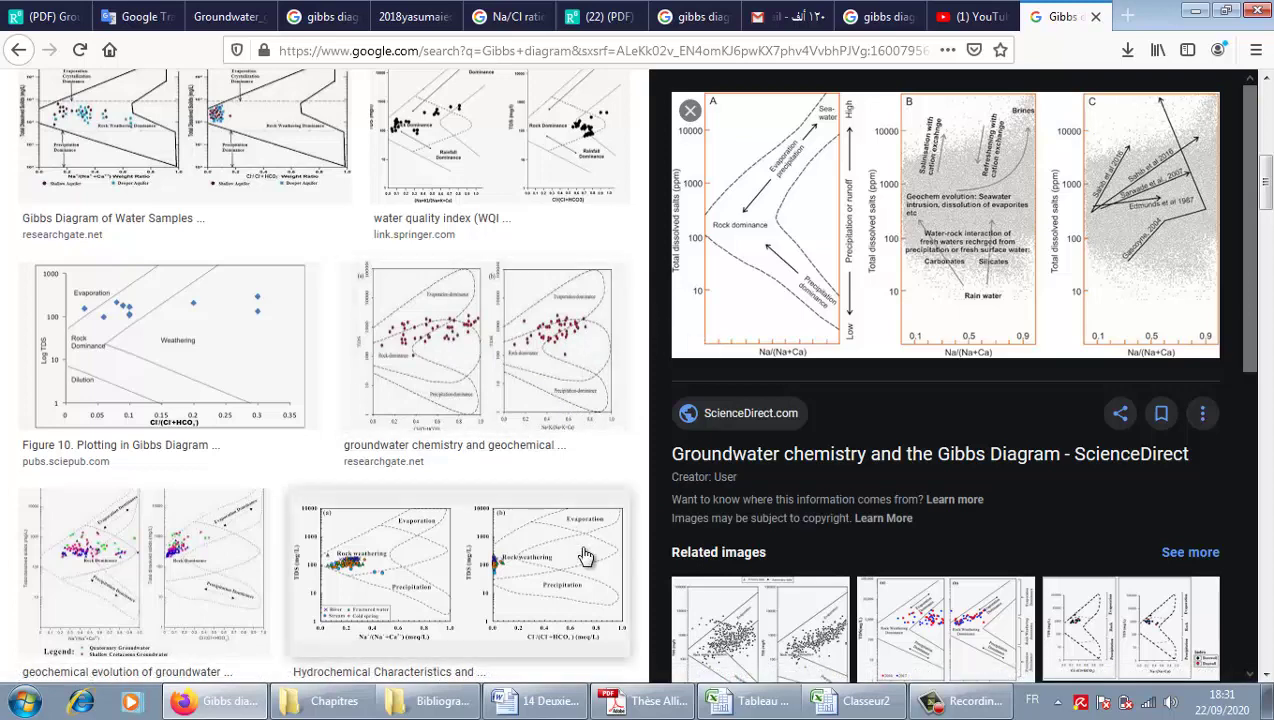
left_click(827, 709)
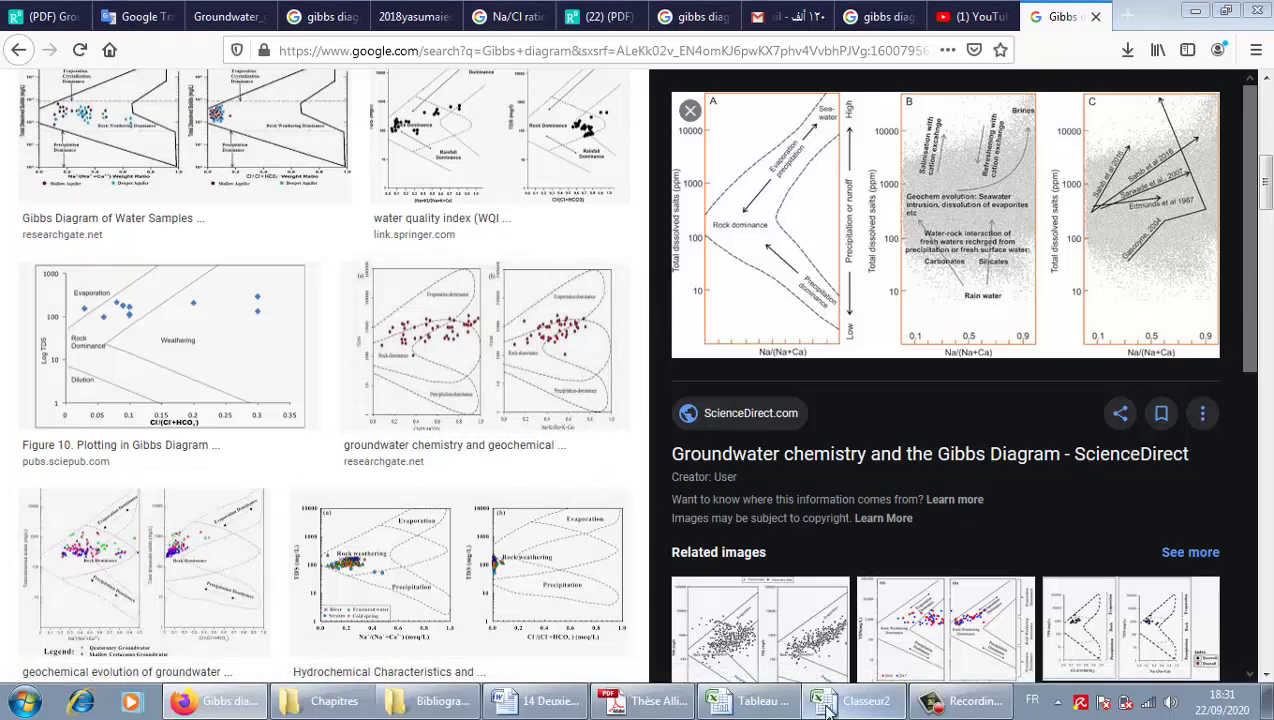
Step: Examine the Gibbs diagram's axes against the table's ion columns and the Na/(Na+Ca) ratio column
left_click(753, 558)
left_click(803, 462)
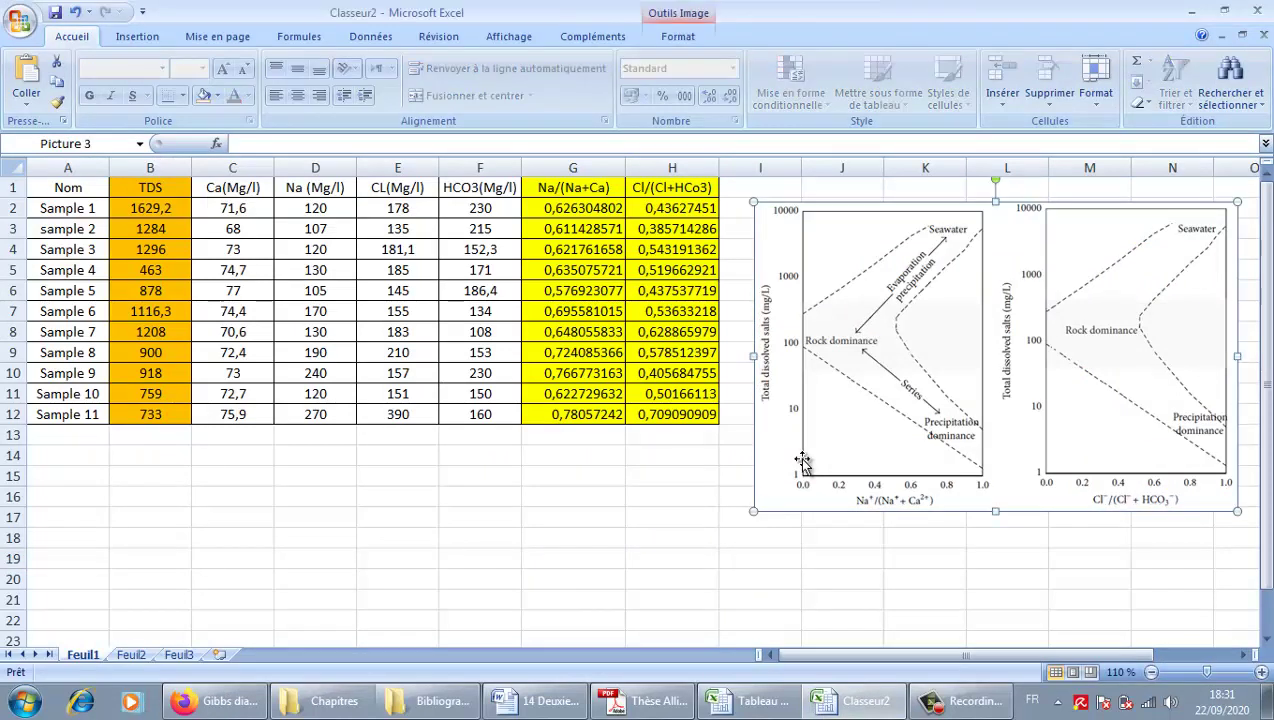
left_click(335, 321)
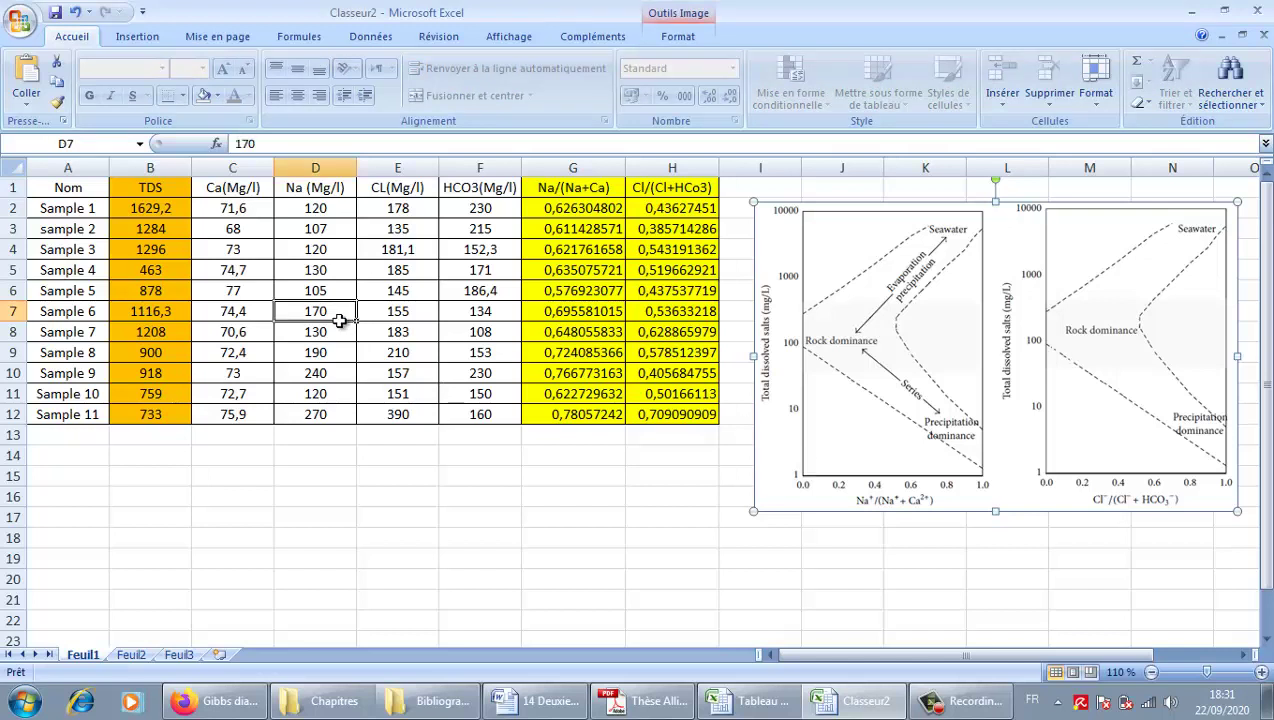
left_click(461, 538)
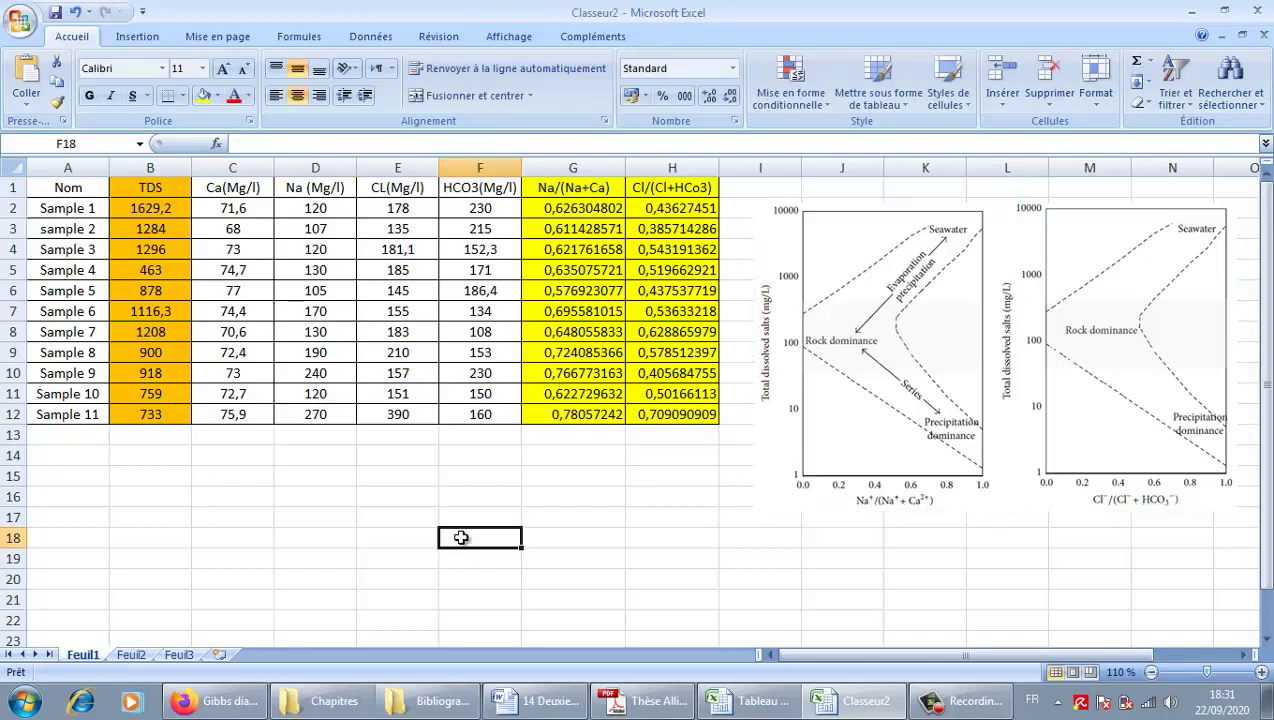
left_click(850, 400)
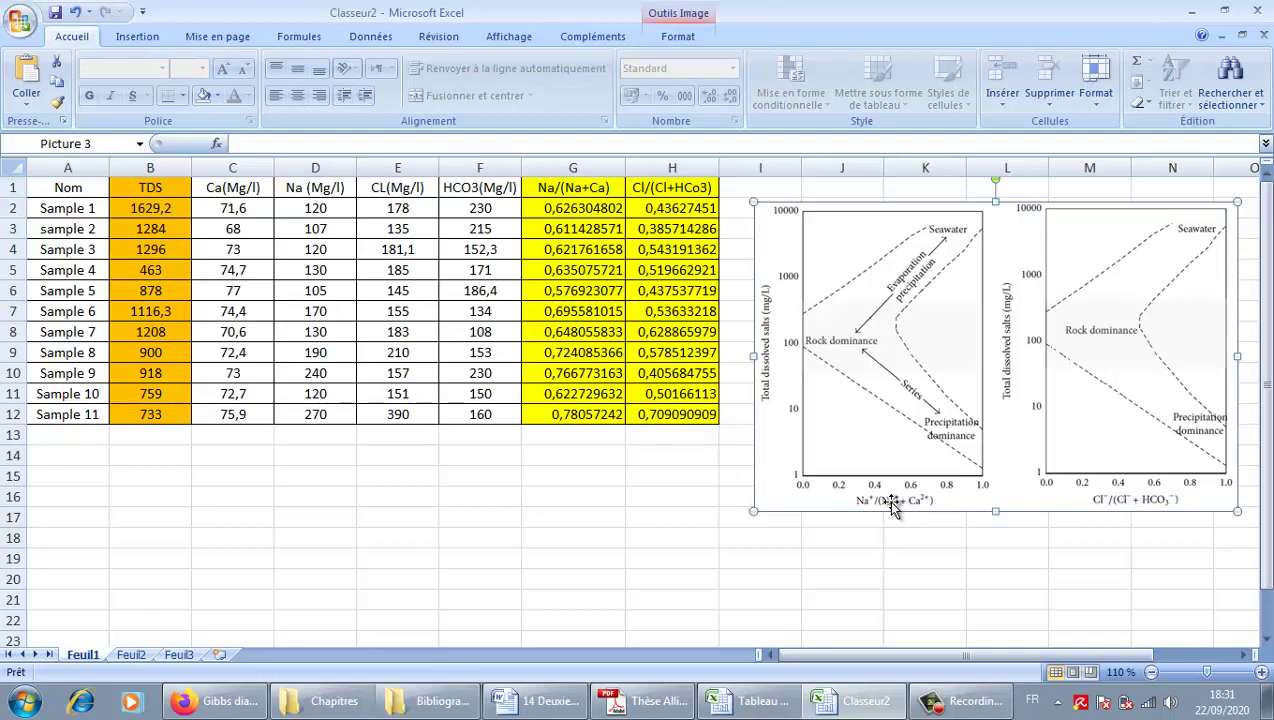
left_click(842, 558)
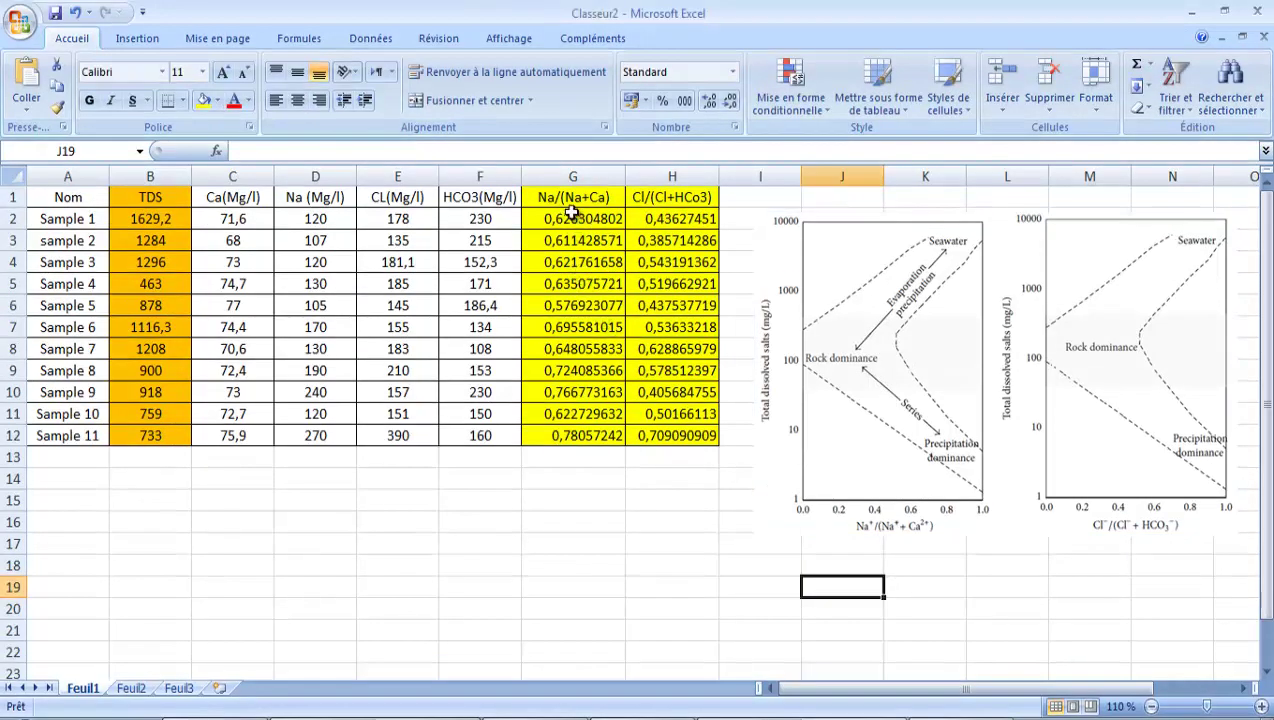
left_click(574, 218)
left_click(561, 197)
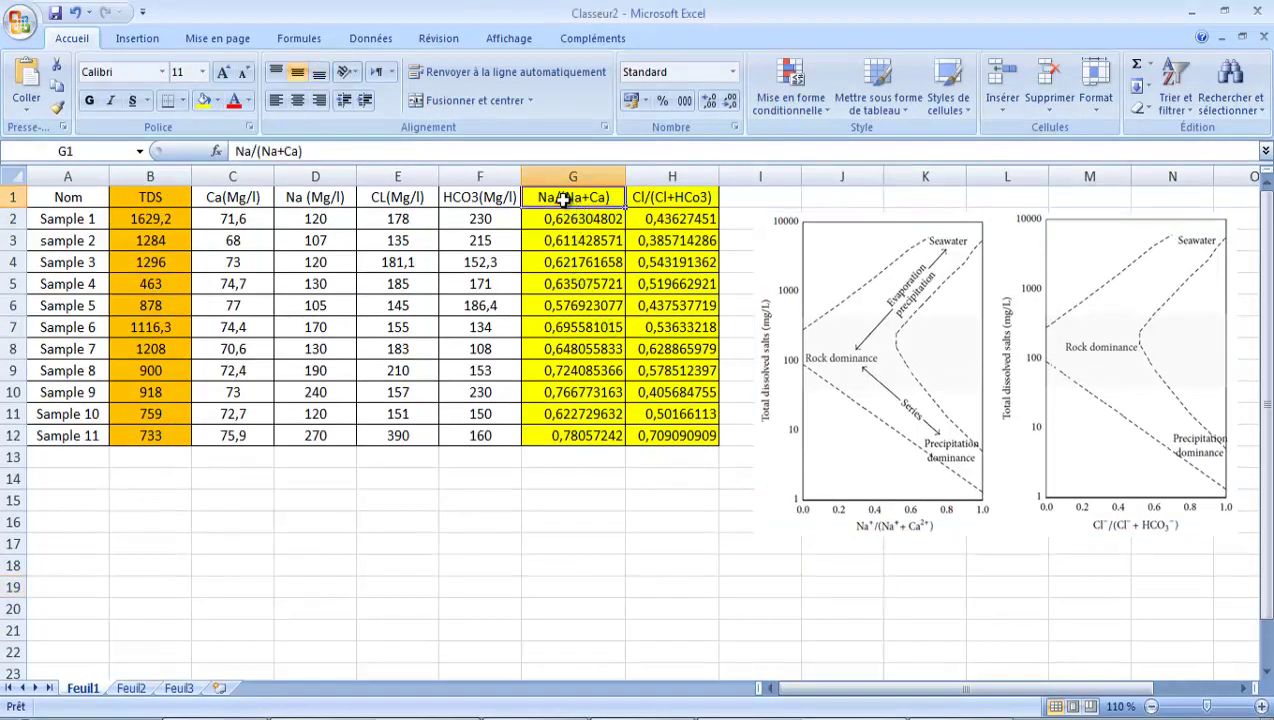
left_click(560, 232)
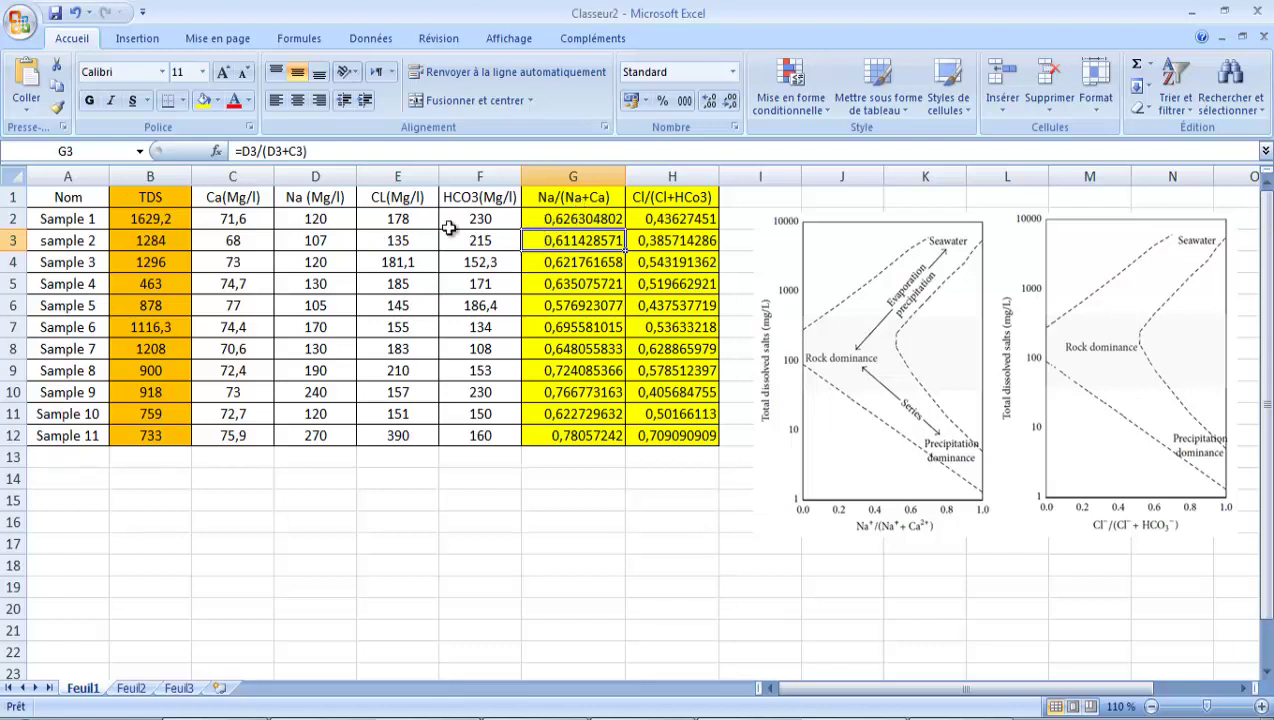
Step: Enter the formula =D2/(D2+C2) in cell G2 to calculate Na/(Na+Ca) for Sample 1
left_click(545, 221)
type("=")
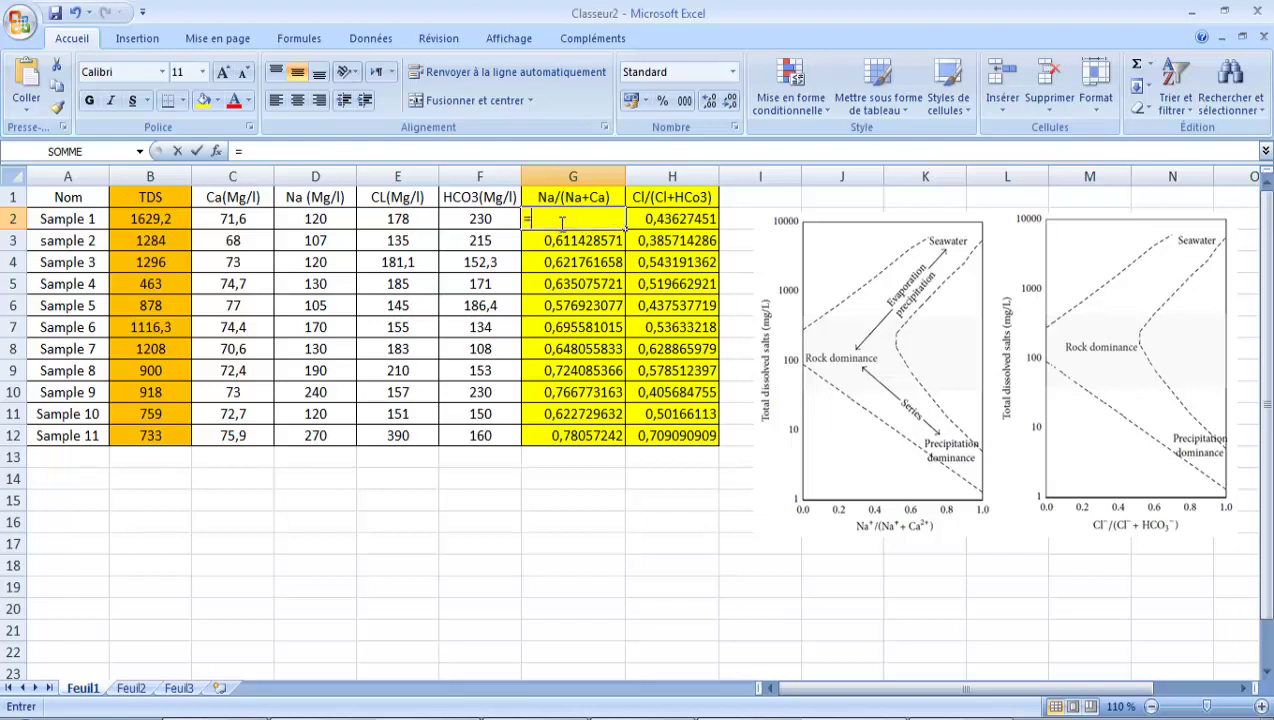
left_click(307, 218)
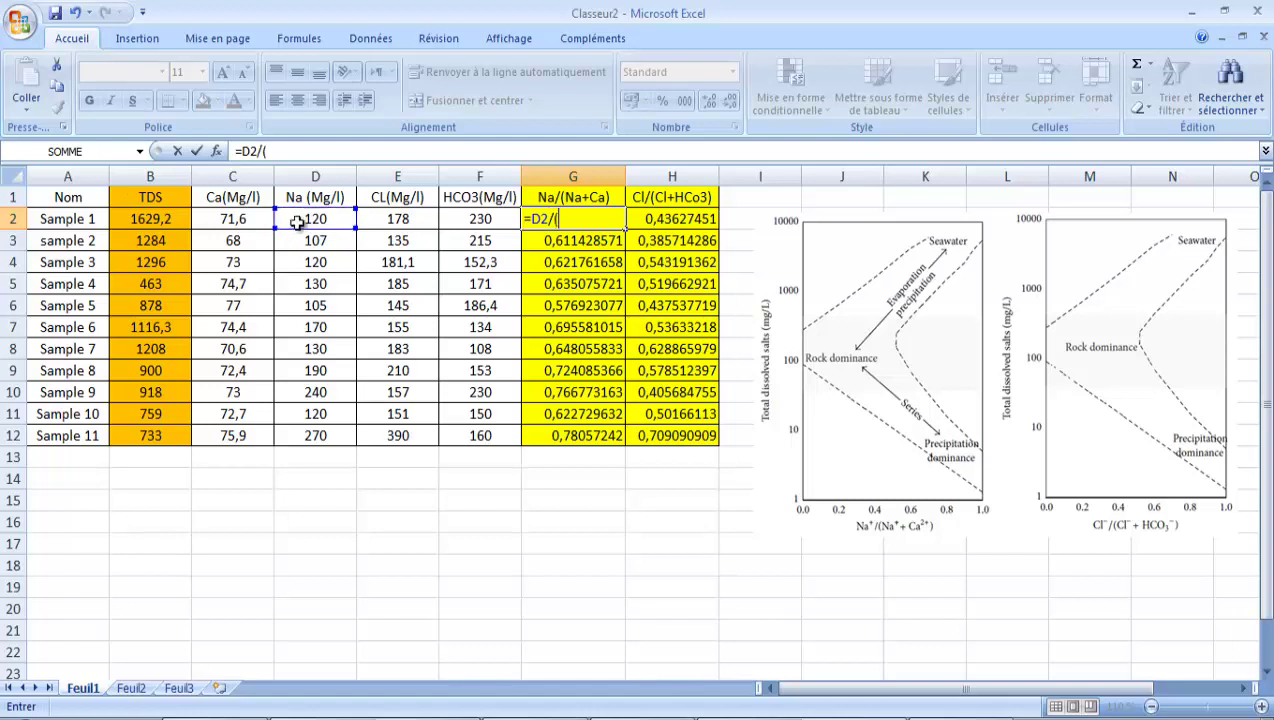
left_click(297, 222)
type("+")
left_click(250, 219)
type(")")
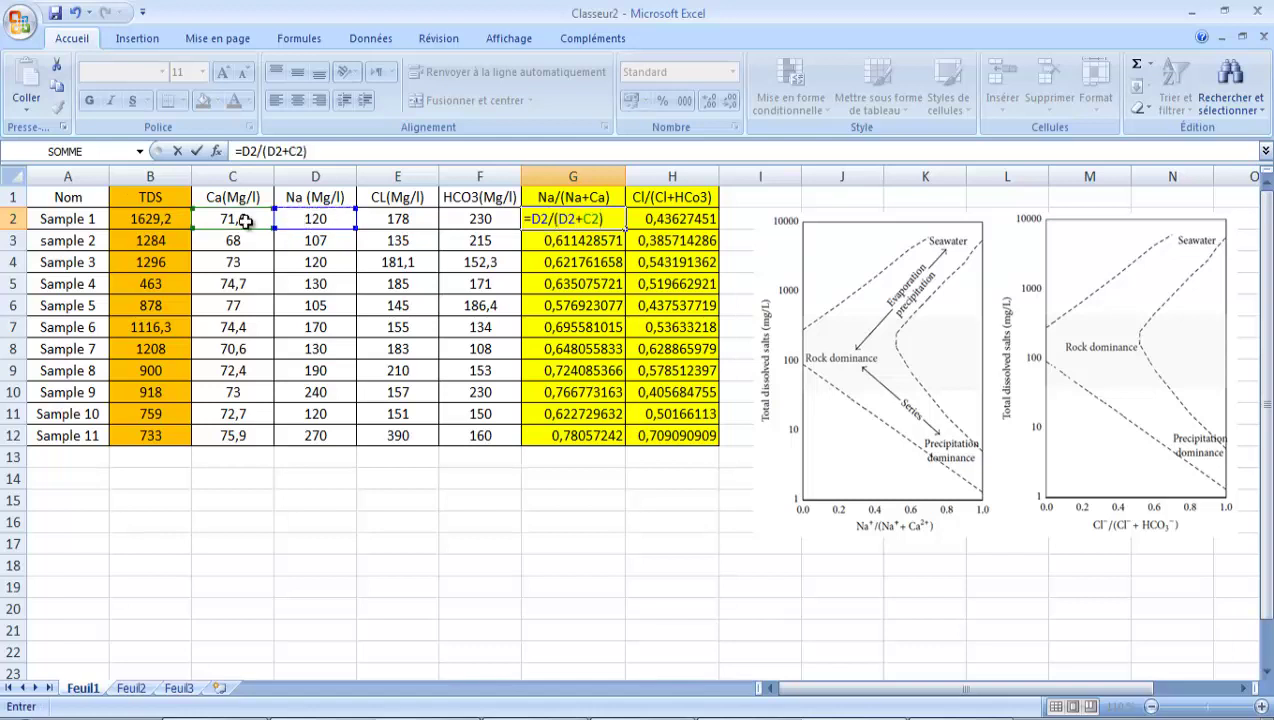
key("Return")
Step: Fill the Na/(Na+Ca) formula from G2 down to G12 for all samples
left_click(553, 222)
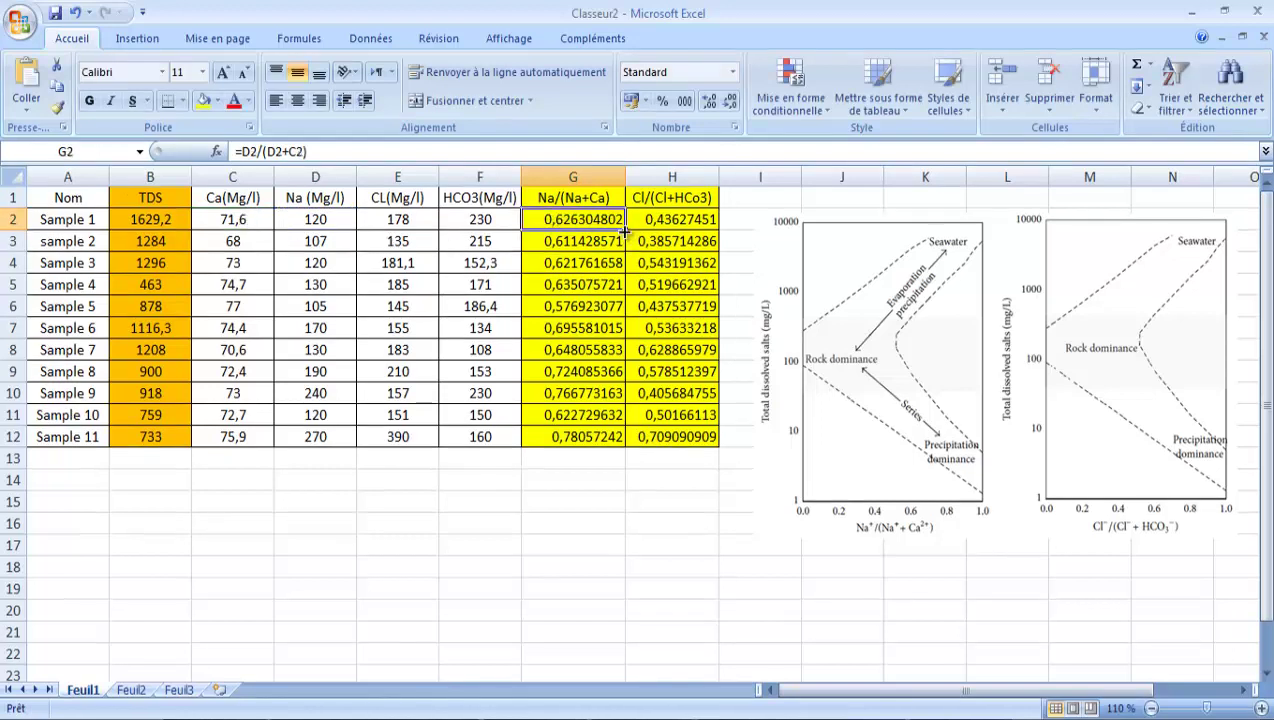
left_click_drag(624, 231, 592, 440)
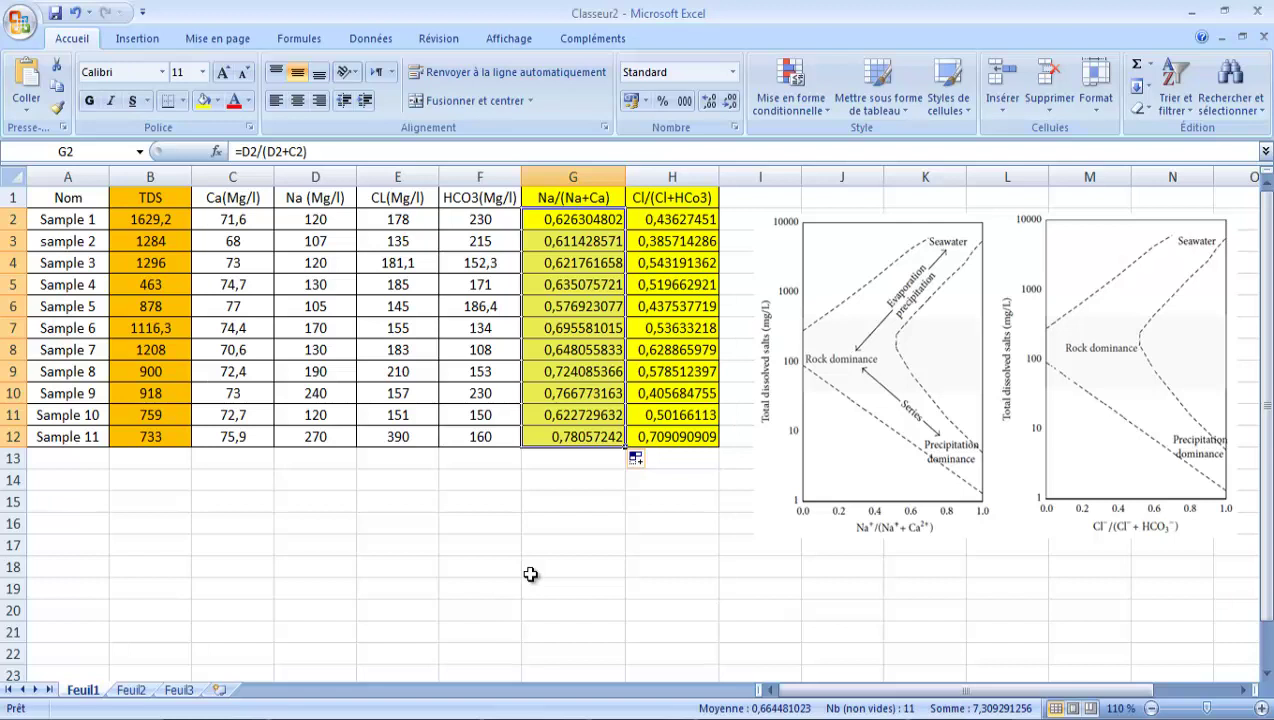
left_click(531, 570)
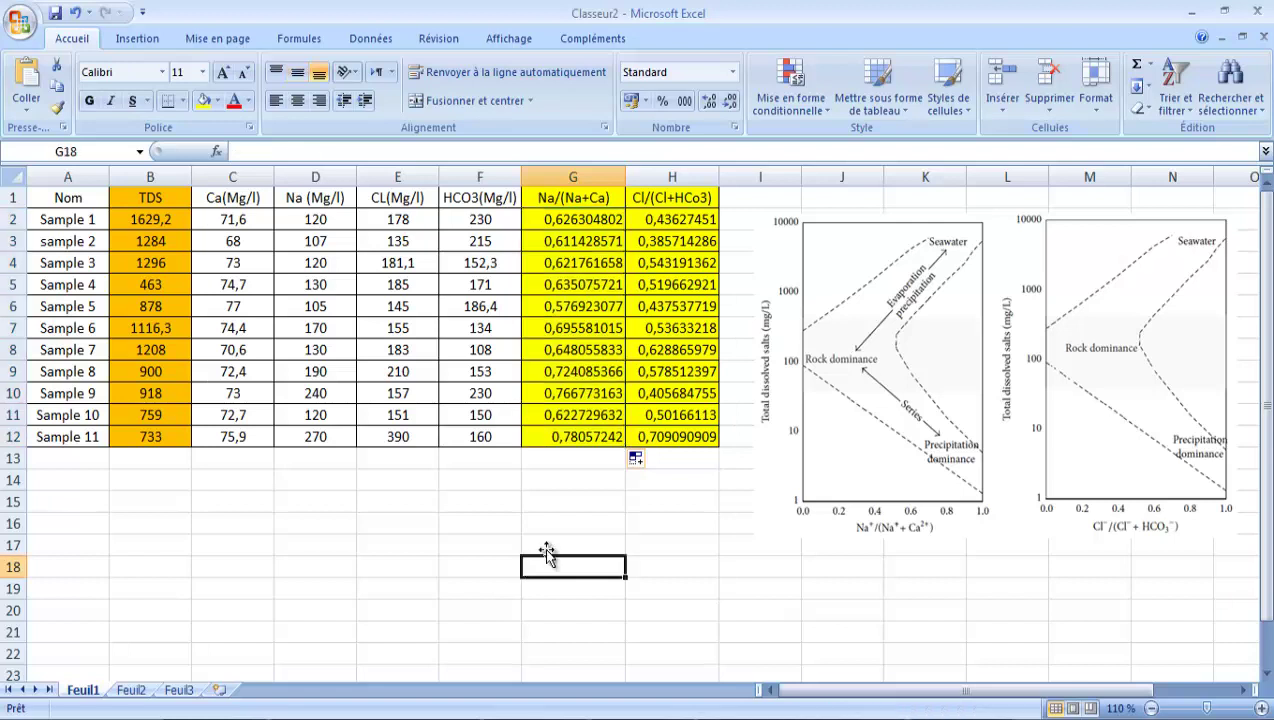
Step: Enter the formula =E2/(E2+F2) in cell H2 to calculate Cl/(Cl+HCO3) for Sample 1
left_click(660, 221)
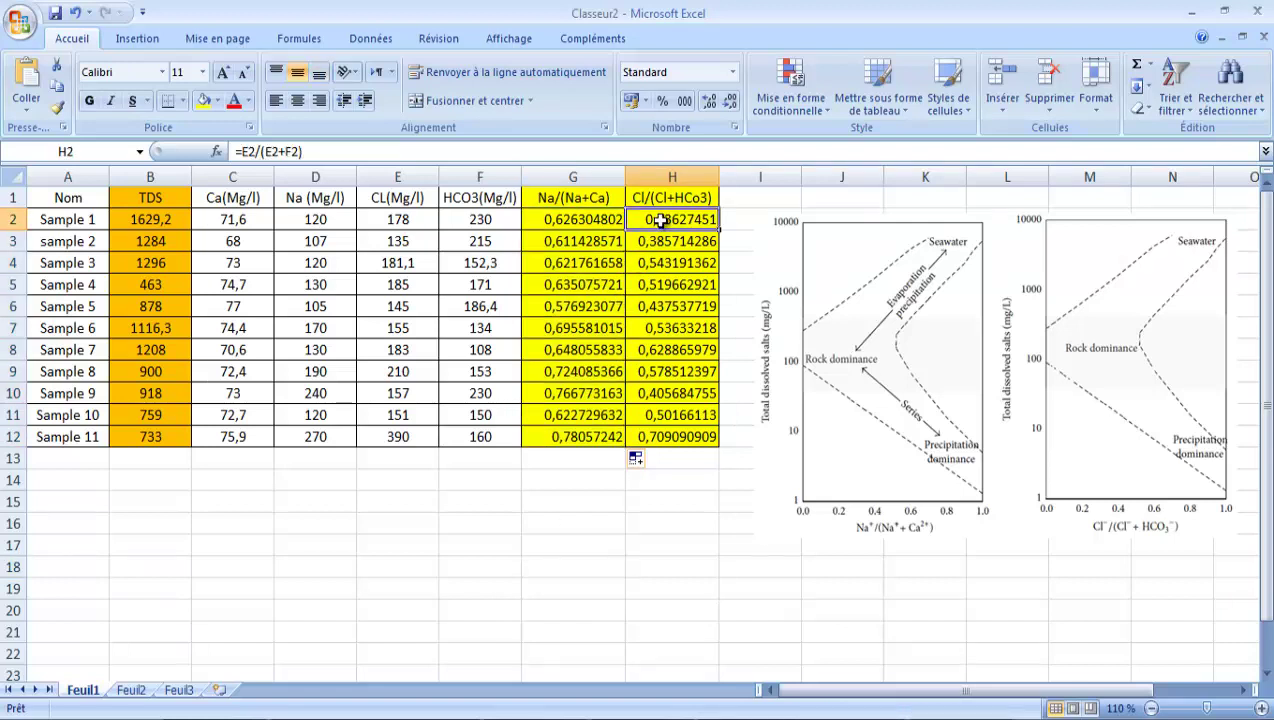
type("=")
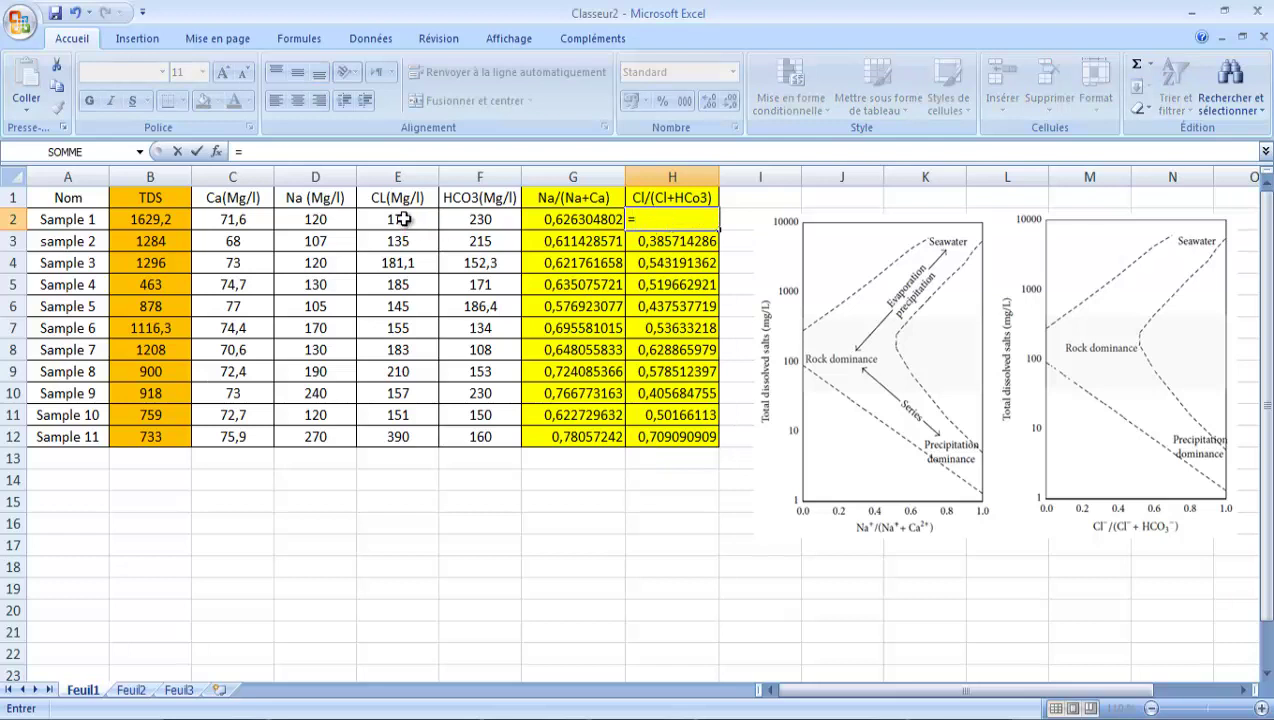
left_click(403, 219)
type("/(E2")
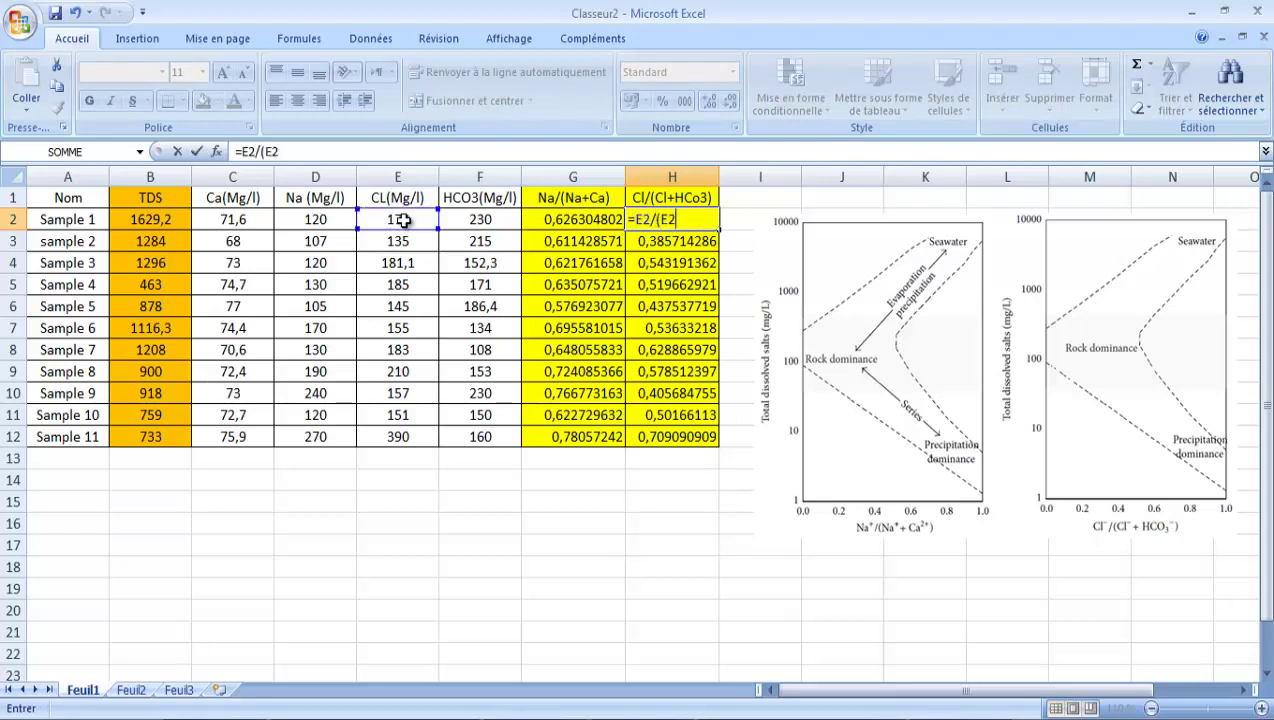
type("+")
left_click(467, 219)
type(")")
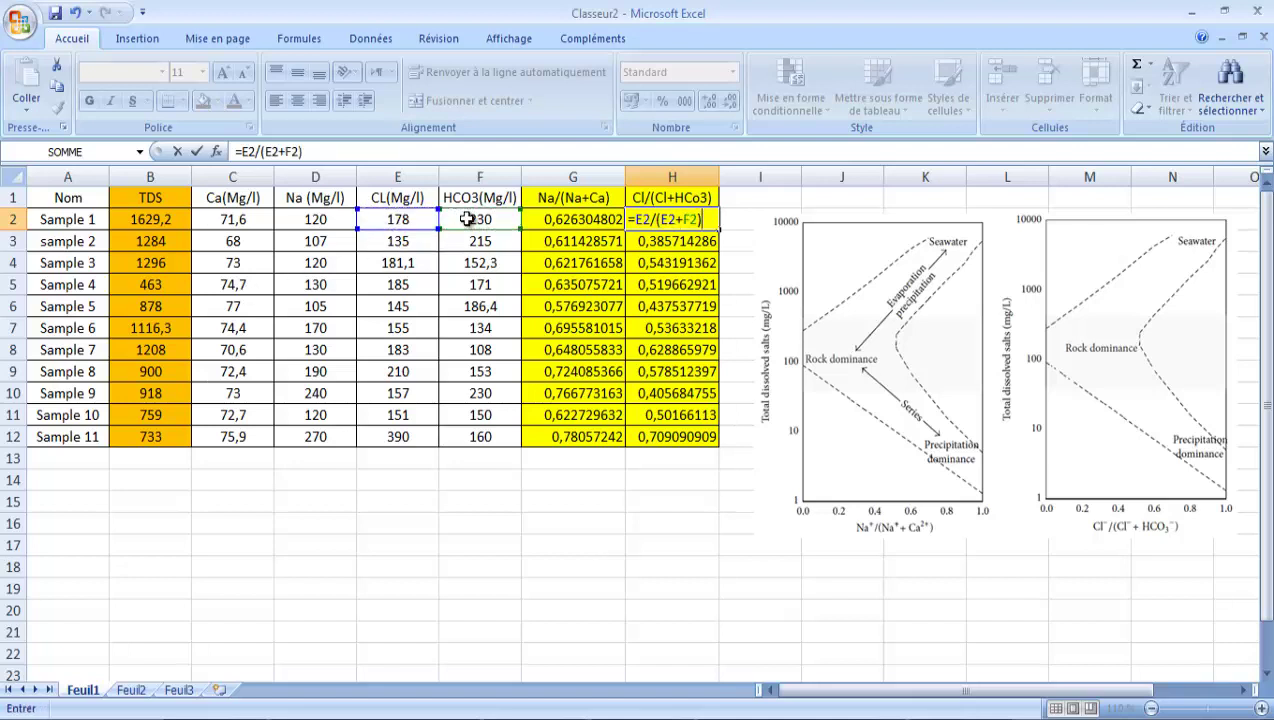
key("Return")
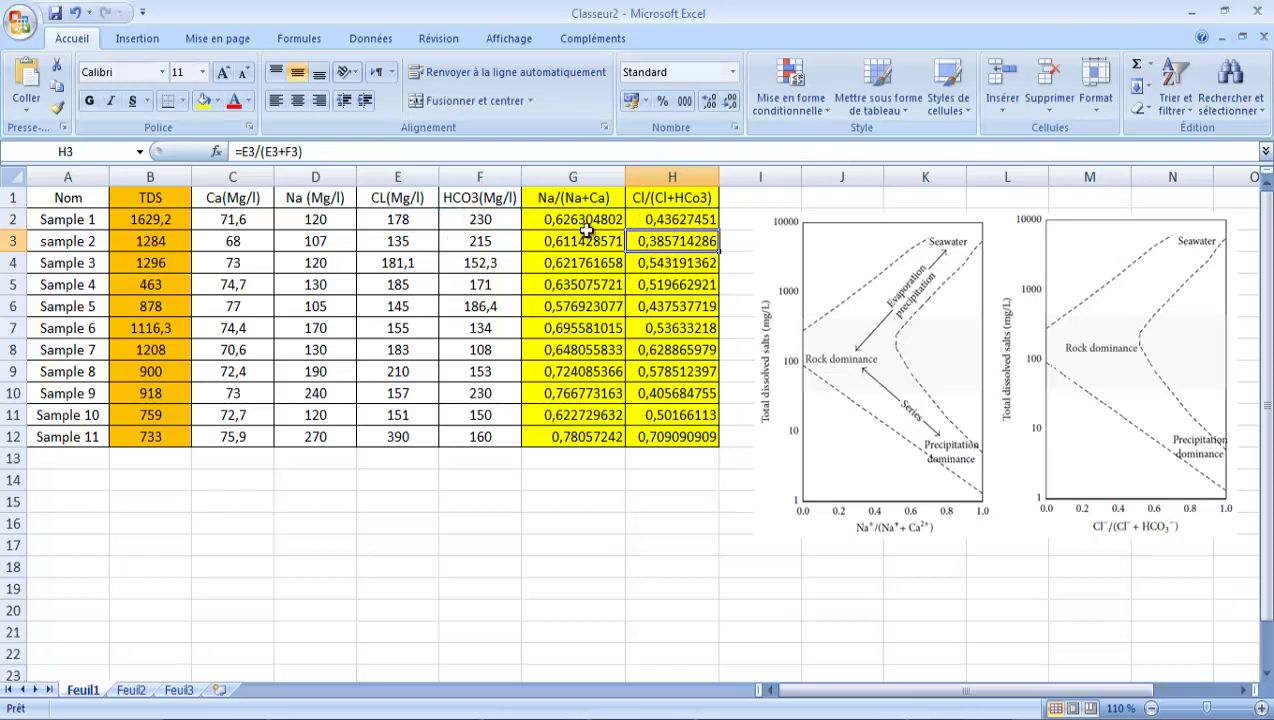
Step: Fill the Cl/(Cl+HCO3) formula from H2 down to H12 for all samples
left_click(645, 221)
left_click_drag(722, 230, 718, 442)
left_click(652, 537)
left_click(631, 612)
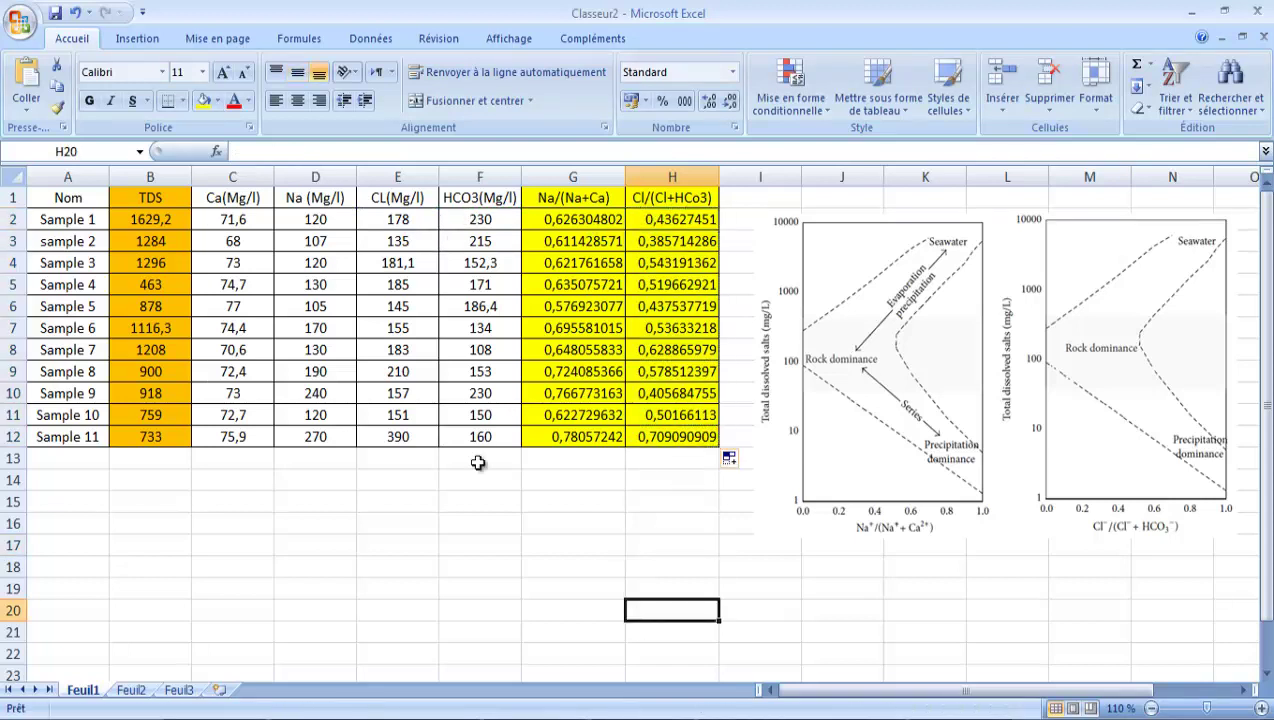
Step: Insert an empty markers-only scatter chart and place it below the data table, starting at about row 15
left_click(137, 38)
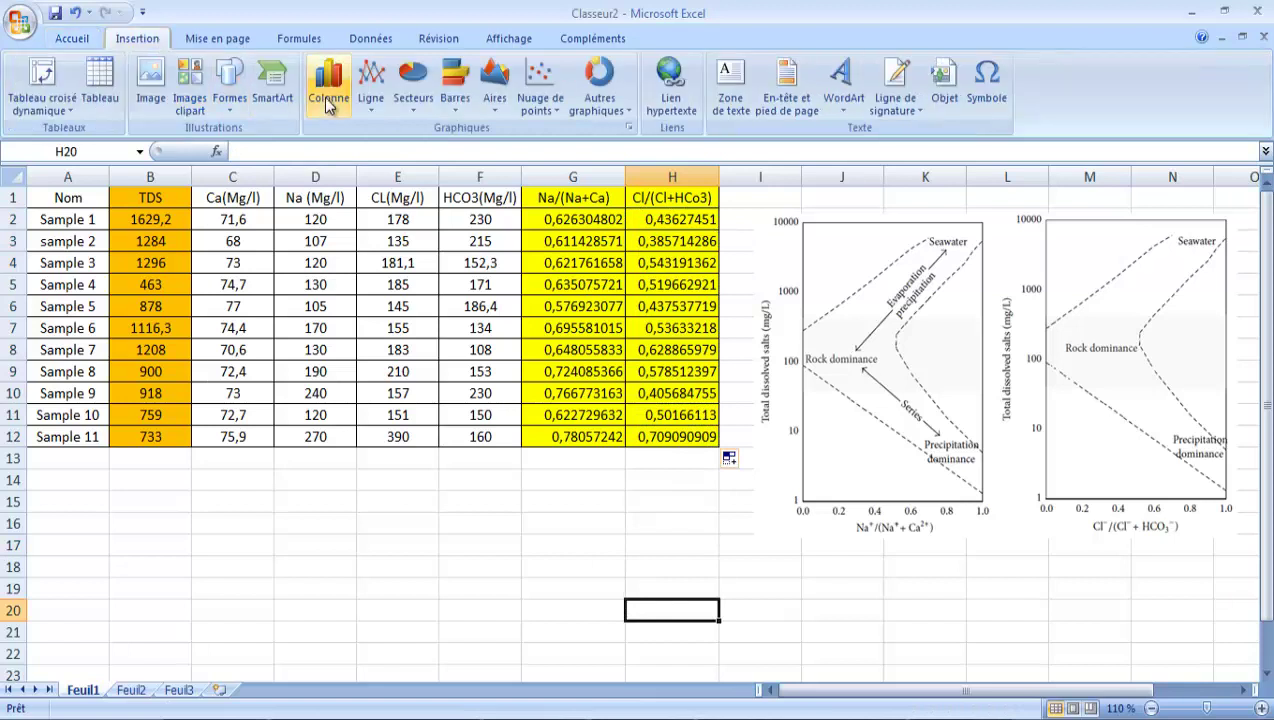
left_click(540, 110)
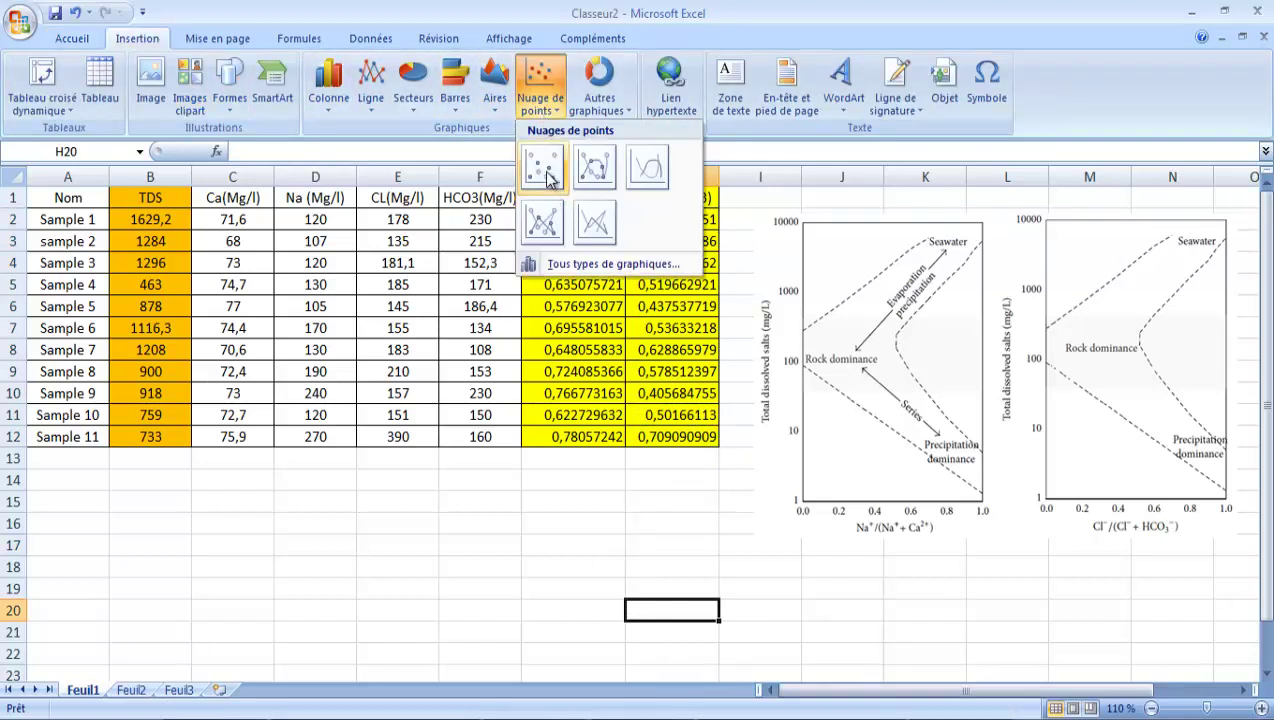
left_click(545, 170)
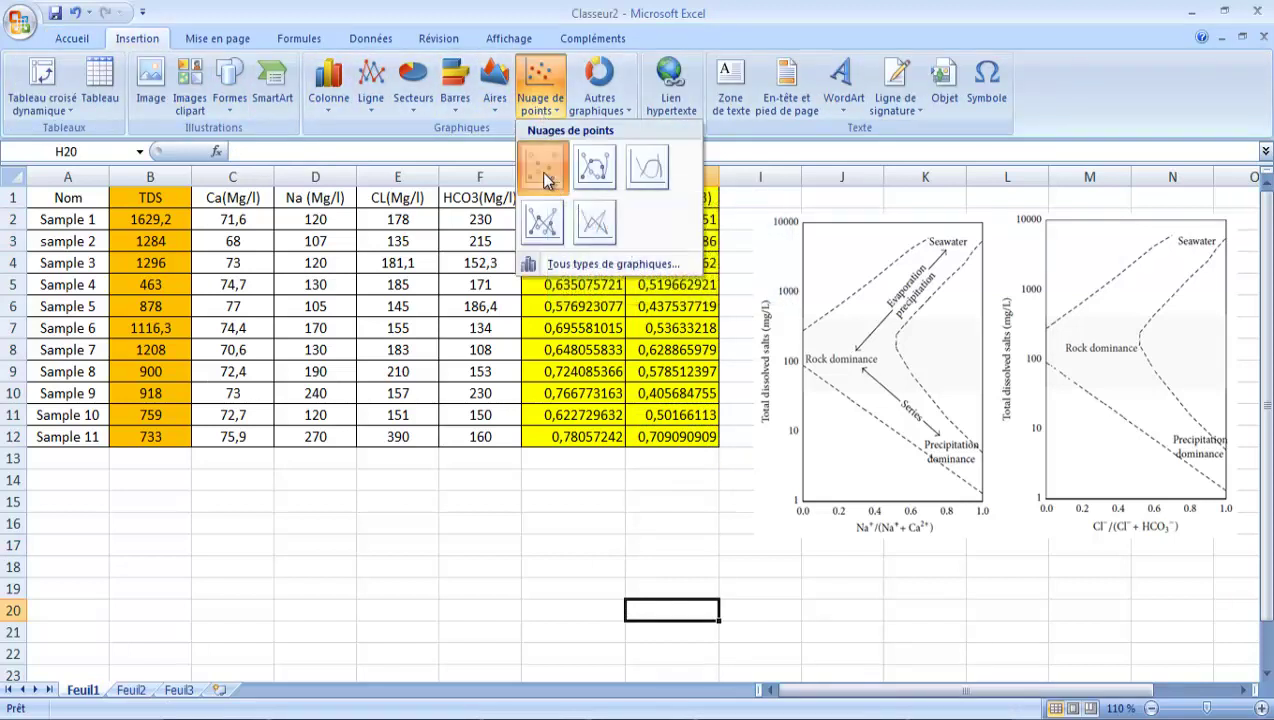
left_click_drag(567, 288, 540, 398)
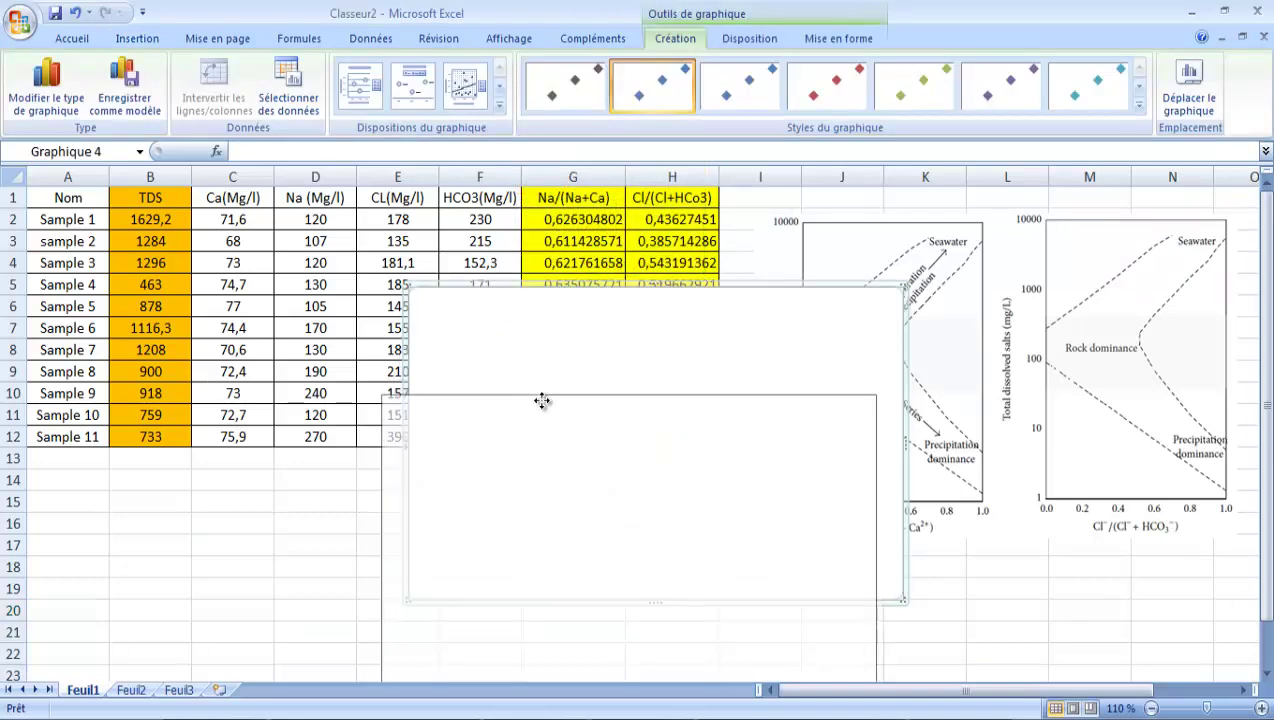
left_click_drag(709, 467, 597, 492)
left_click(762, 455)
left_click(736, 371)
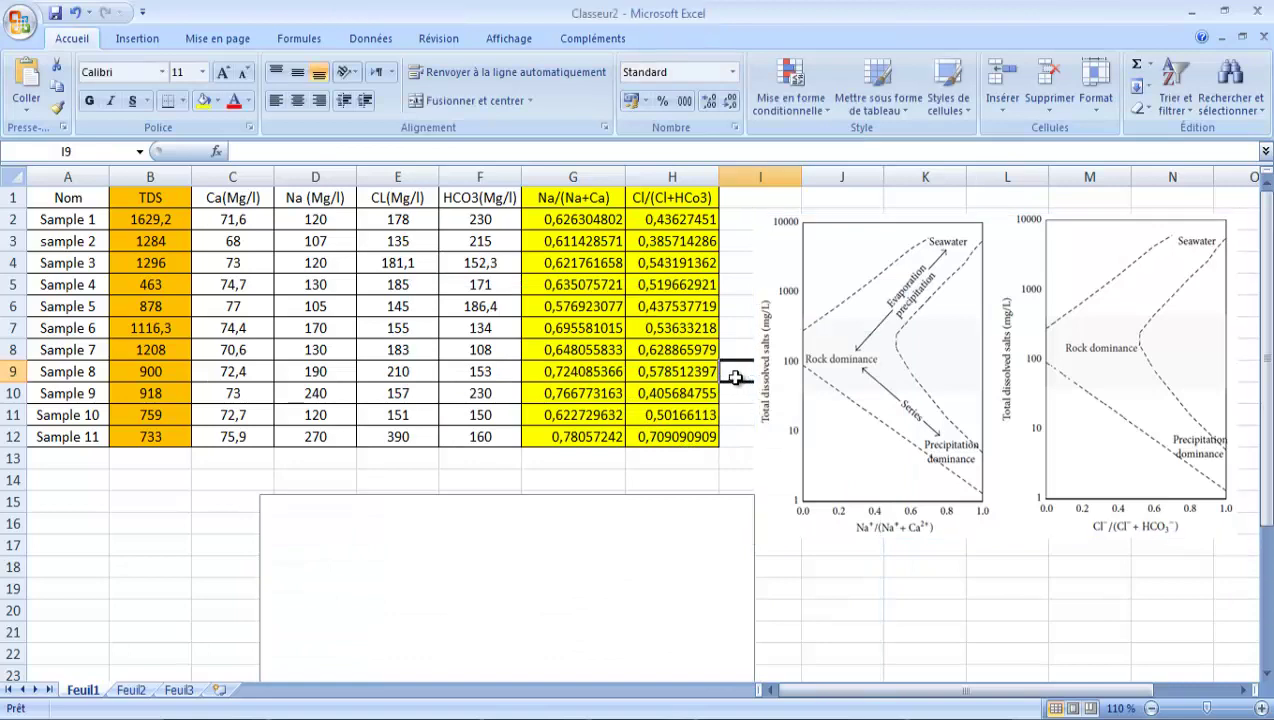
Step: Add a series to the empty scatter chart with the Na/(Na+Ca) values in G2:G12 as its X values
left_click(566, 497)
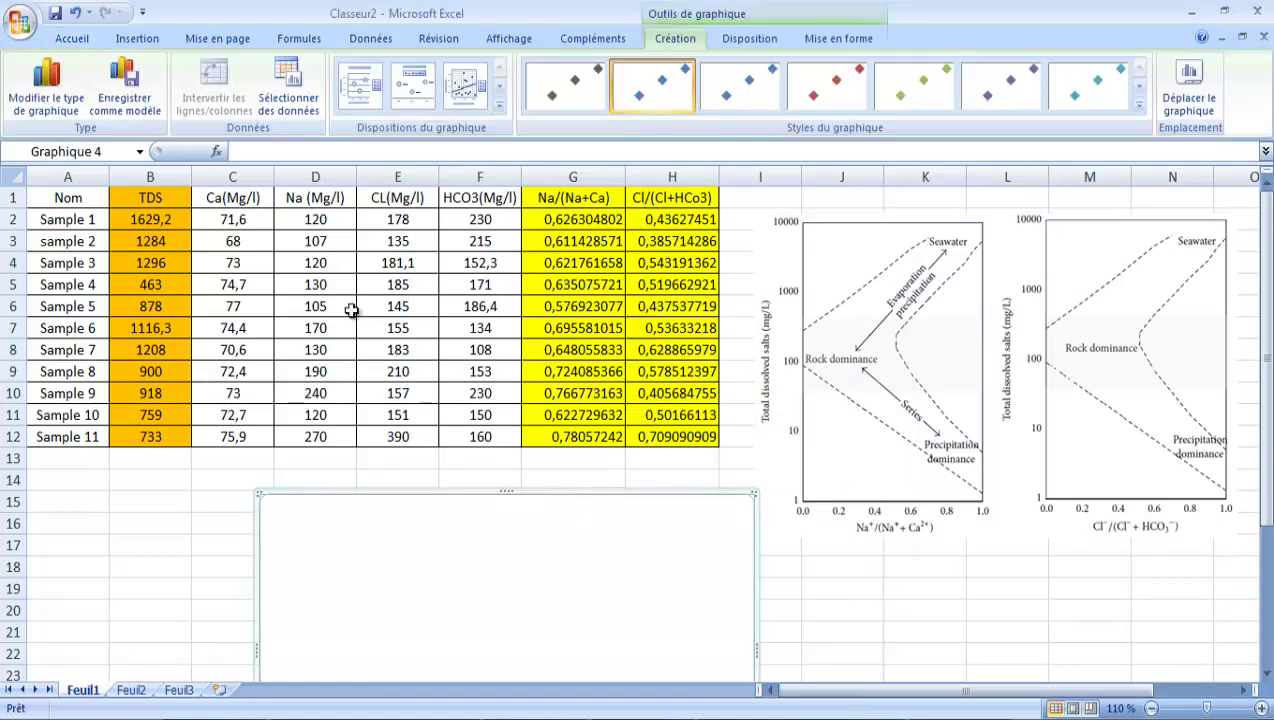
left_click(288, 97)
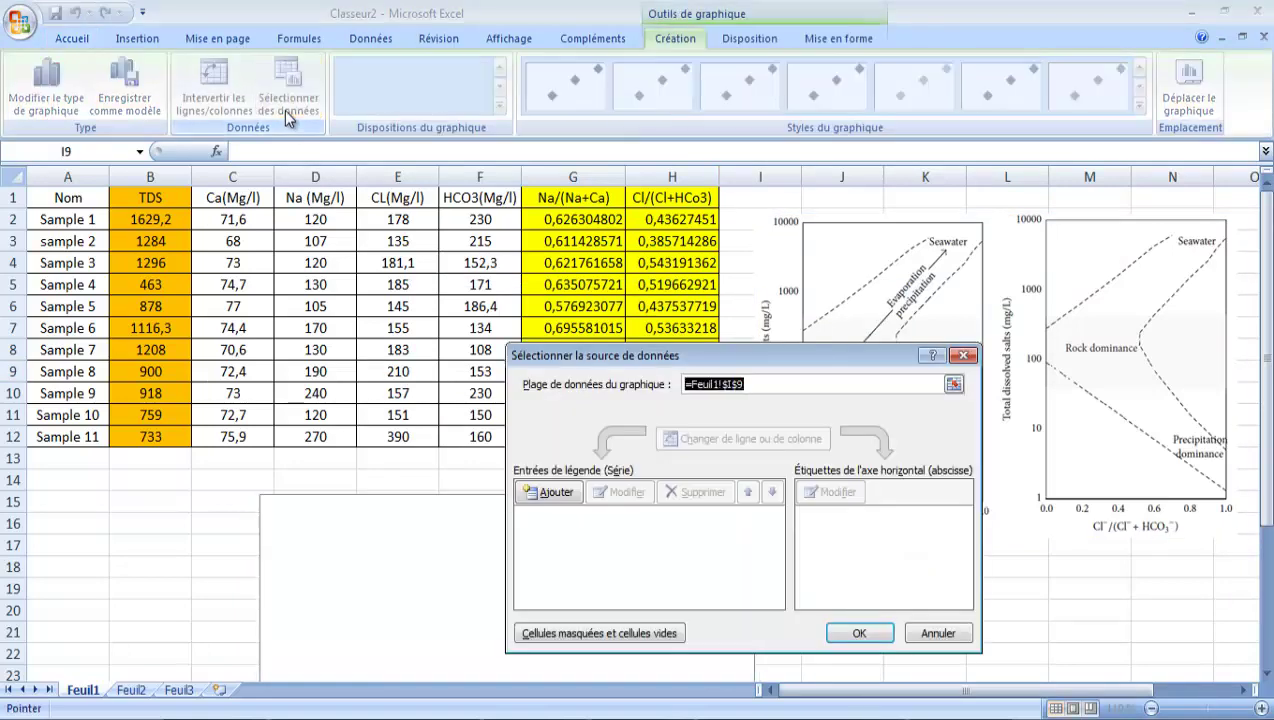
left_click(553, 492)
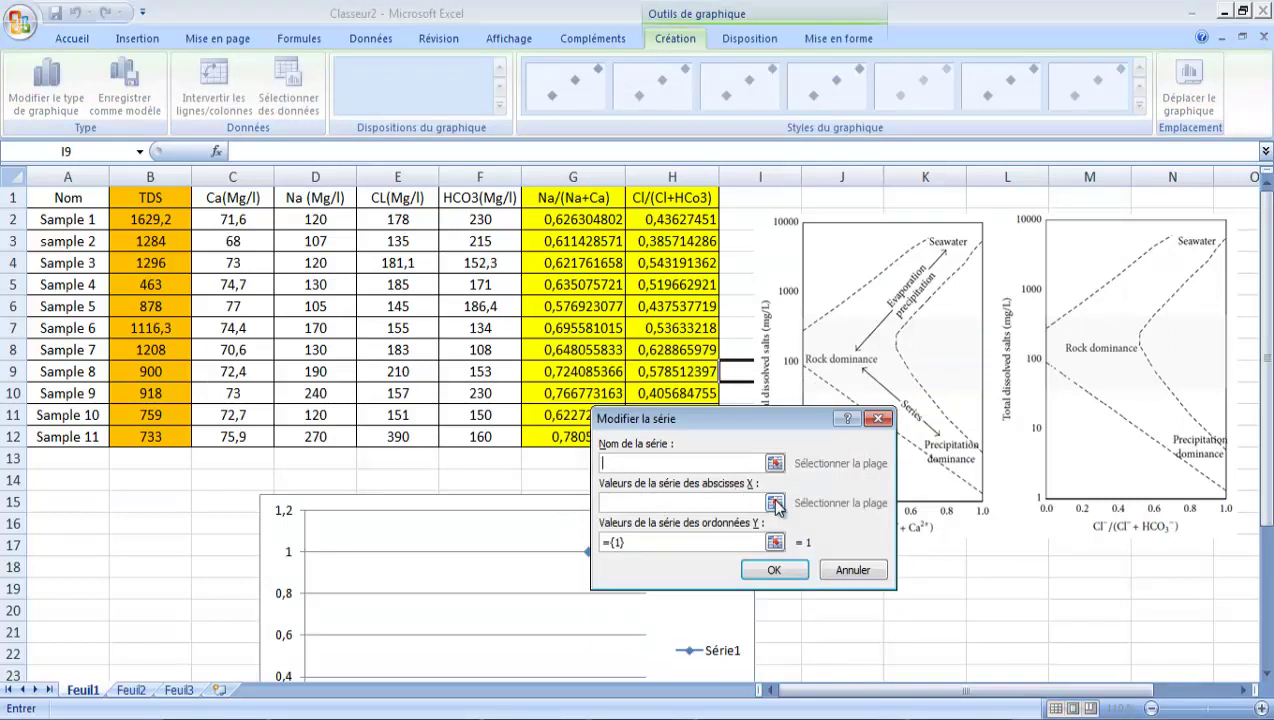
left_click(775, 503)
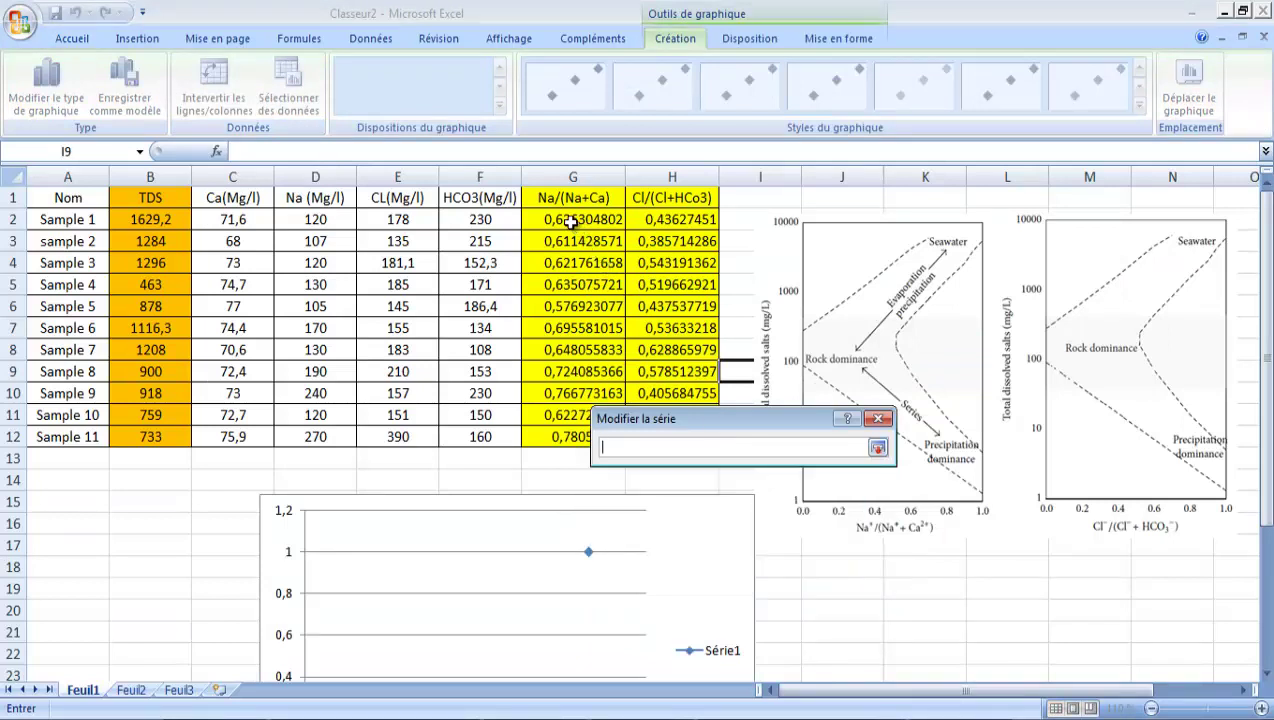
left_click_drag(572, 222, 572, 437)
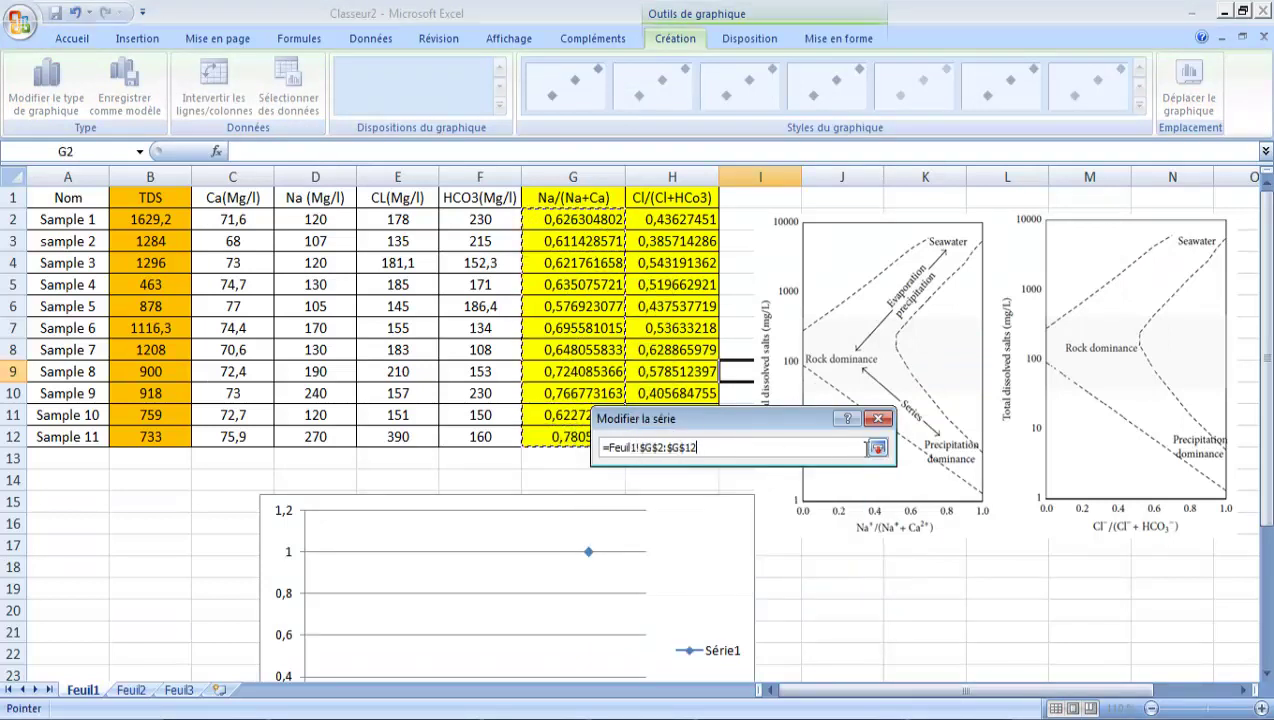
left_click(875, 447)
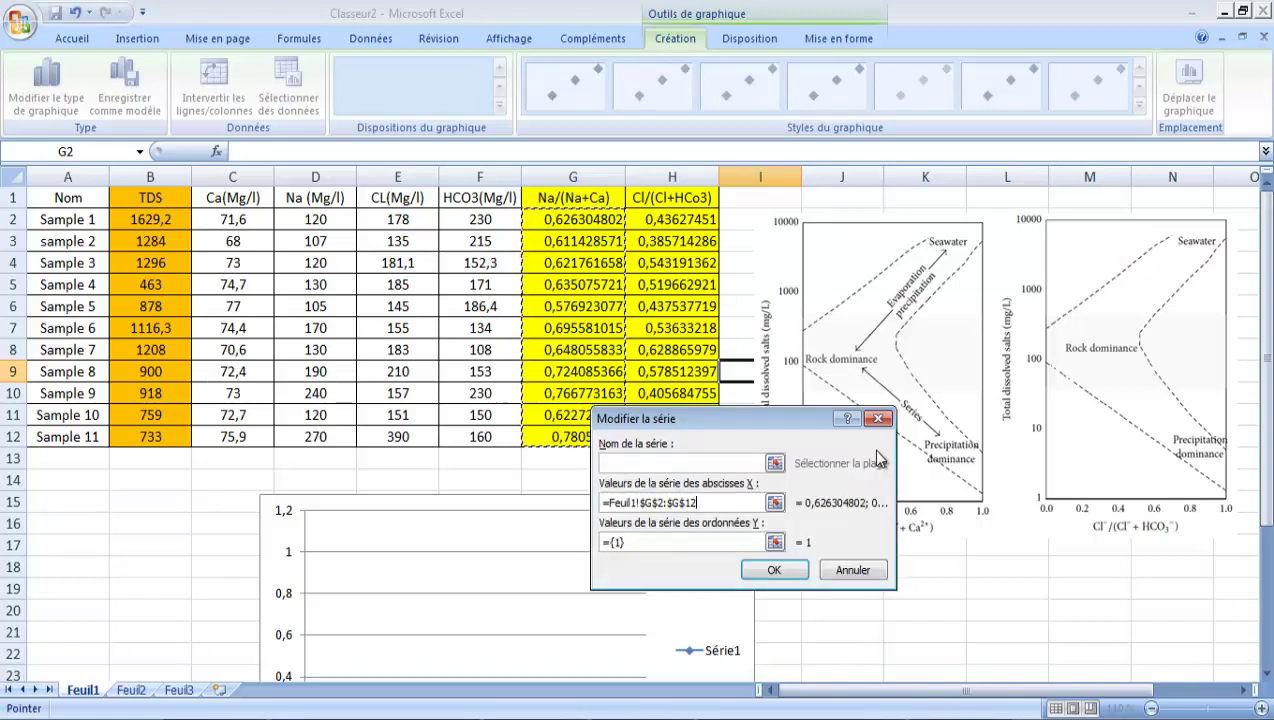
Step: Set the series' Y values to the TDS range B2:B12 and apply the chart's data source
left_click(775, 542)
left_click_drag(172, 221, 168, 440)
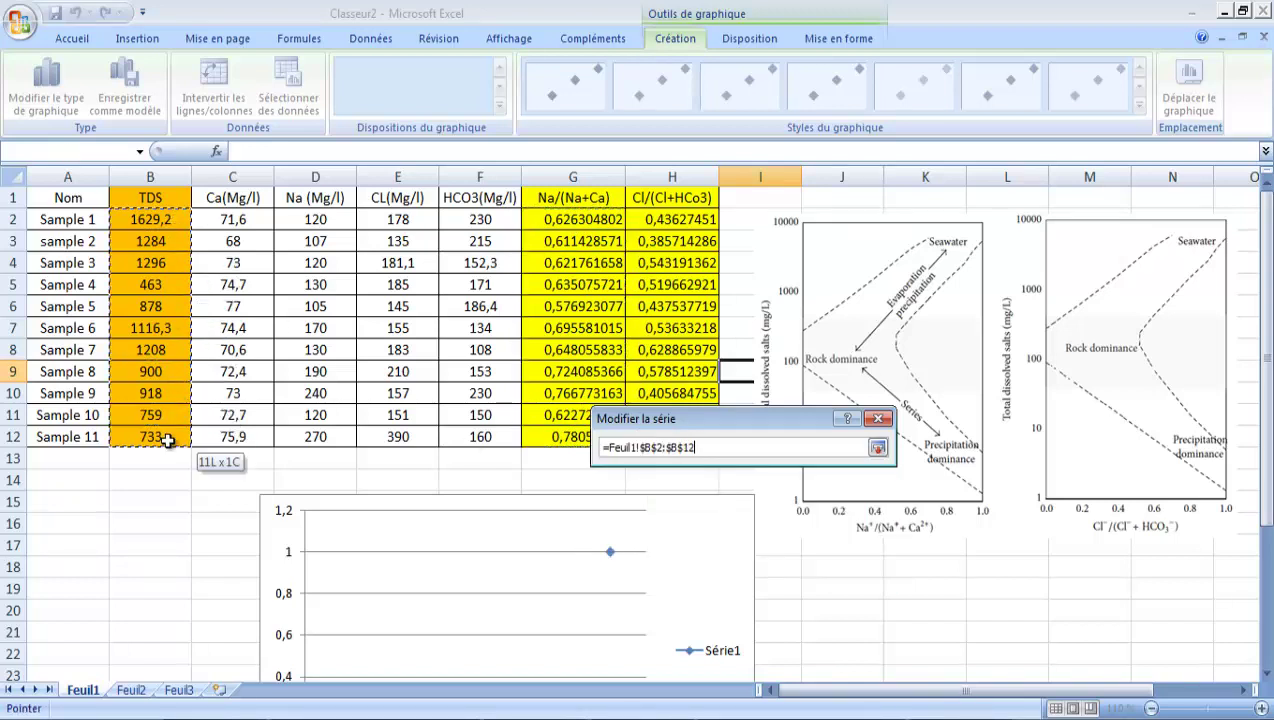
left_click(877, 447)
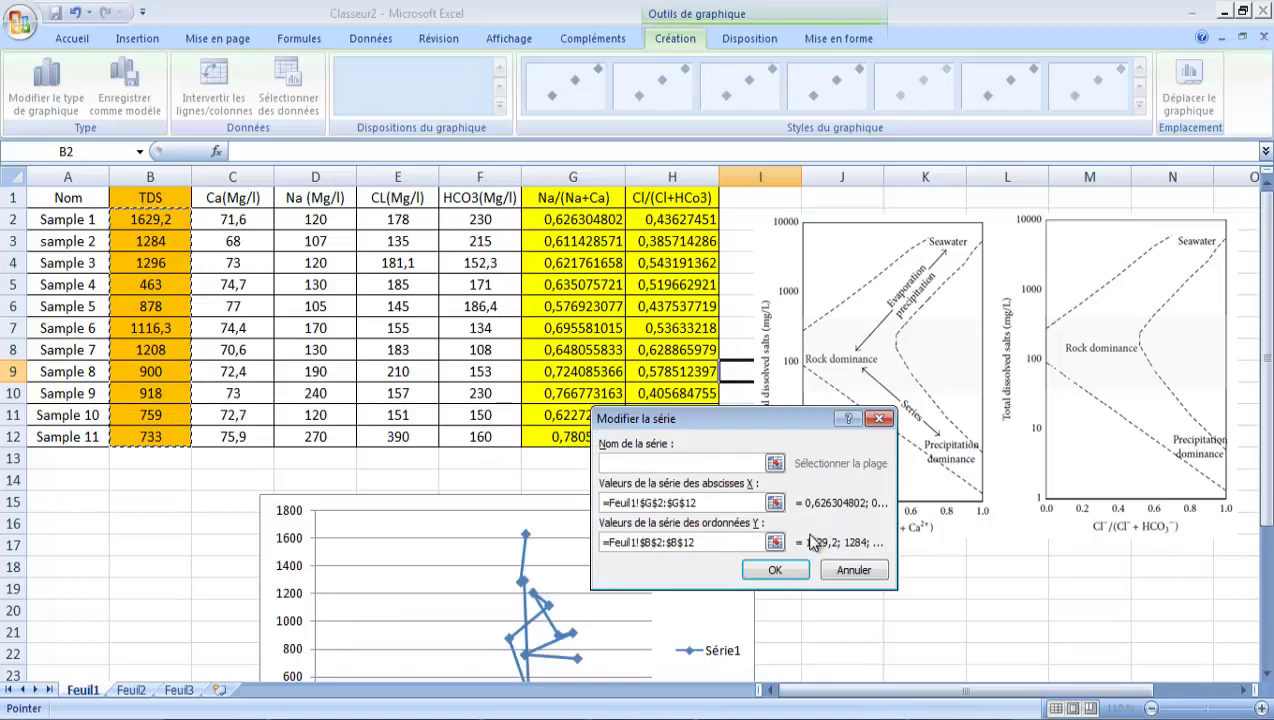
left_click(772, 570)
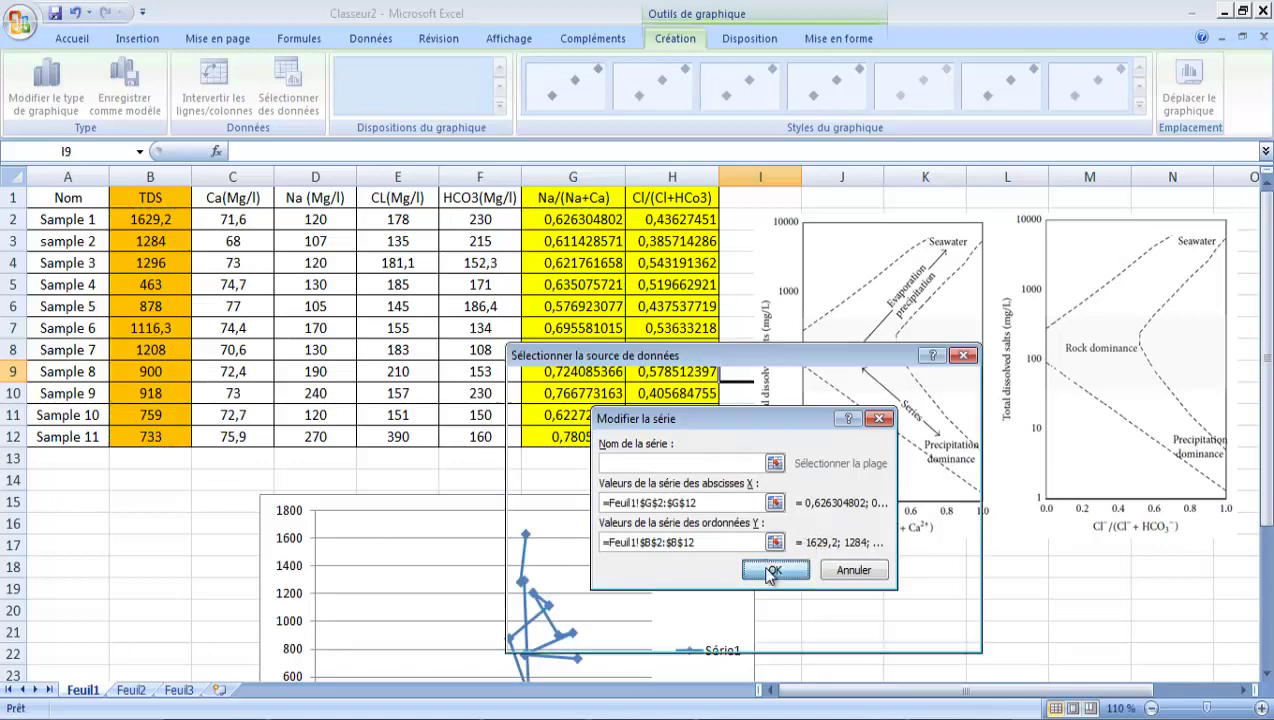
left_click(855, 633)
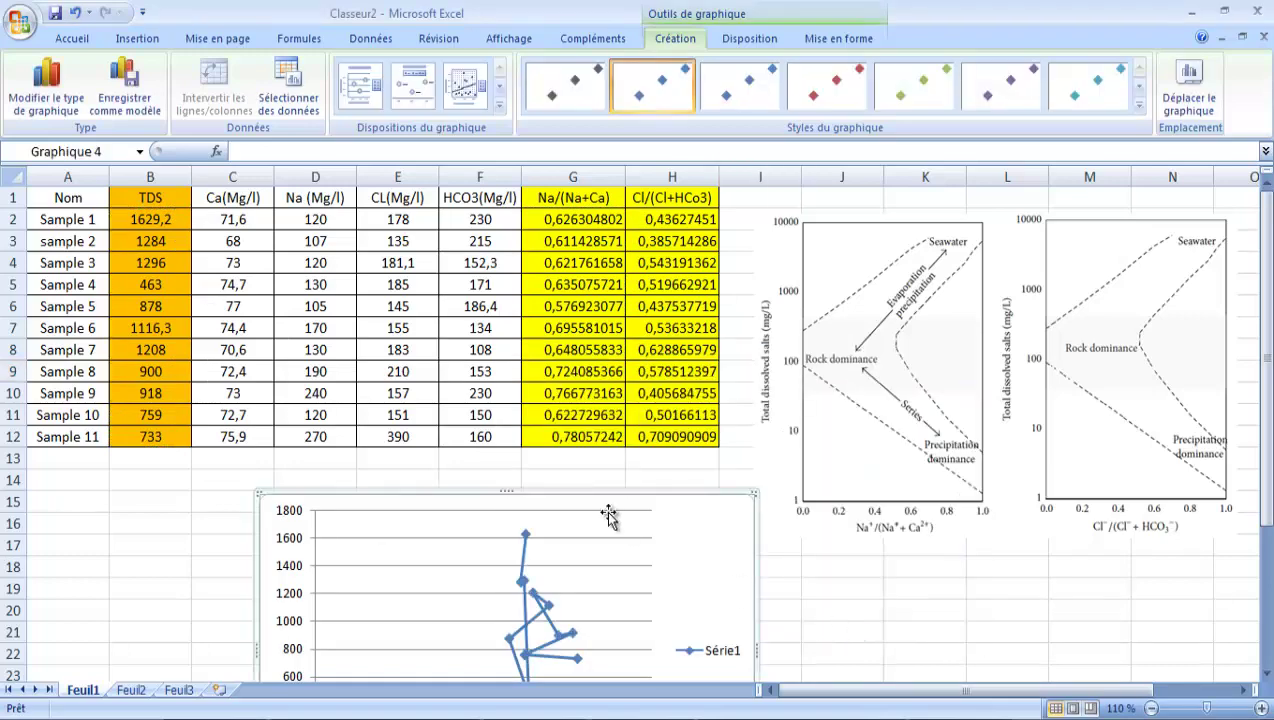
Step: Move the chart up to about row 10 and set the series line color to Aucun trait, leaving only markers
left_click_drag(572, 492, 565, 370)
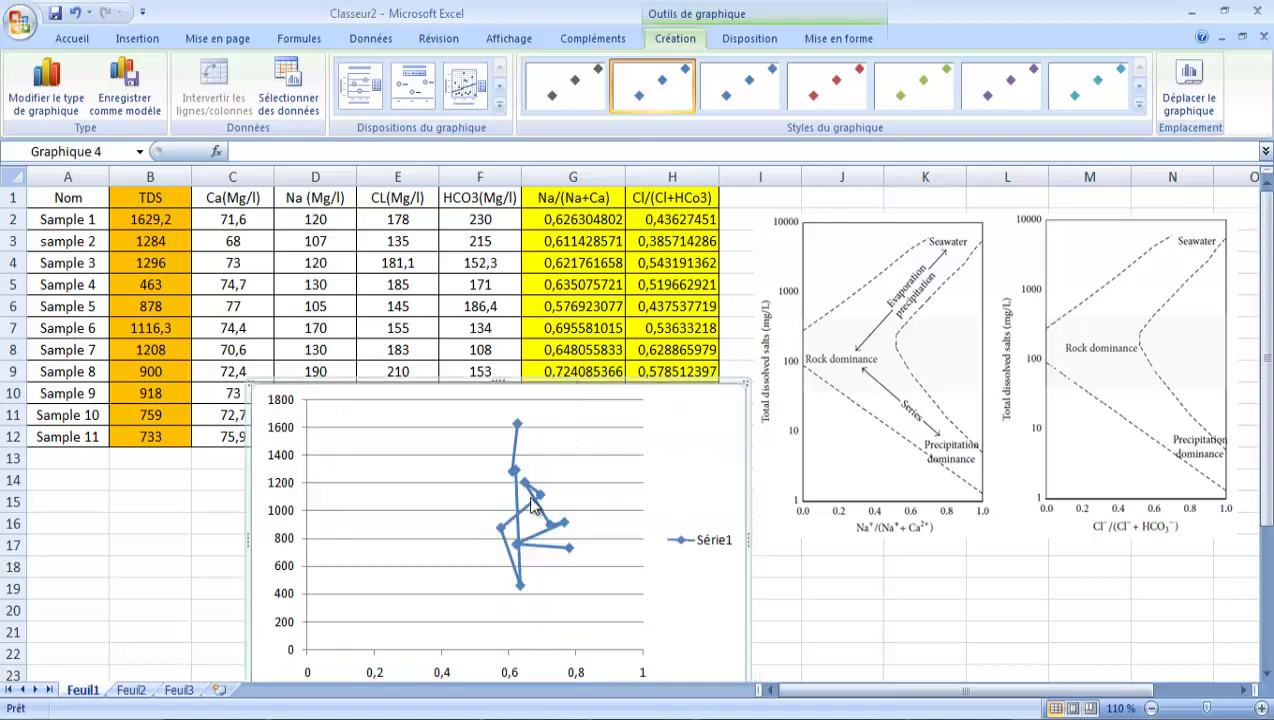
left_click(518, 445)
right_click(518, 445)
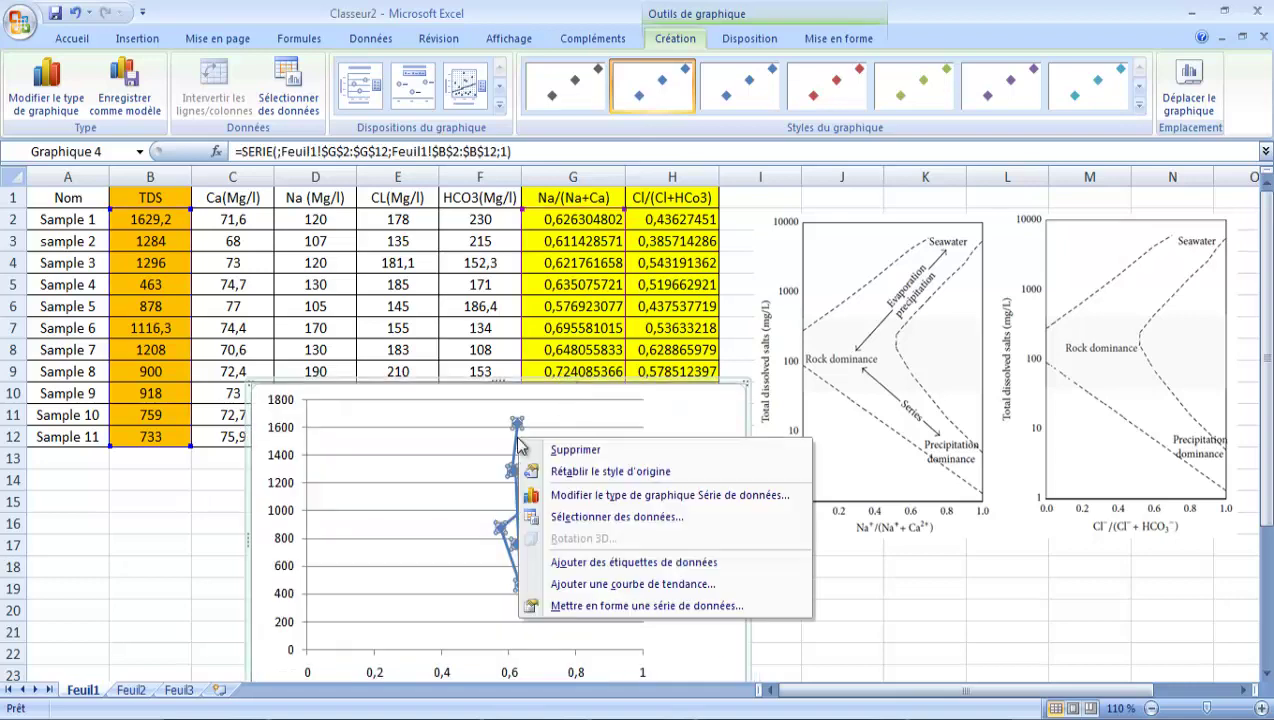
key("Return")
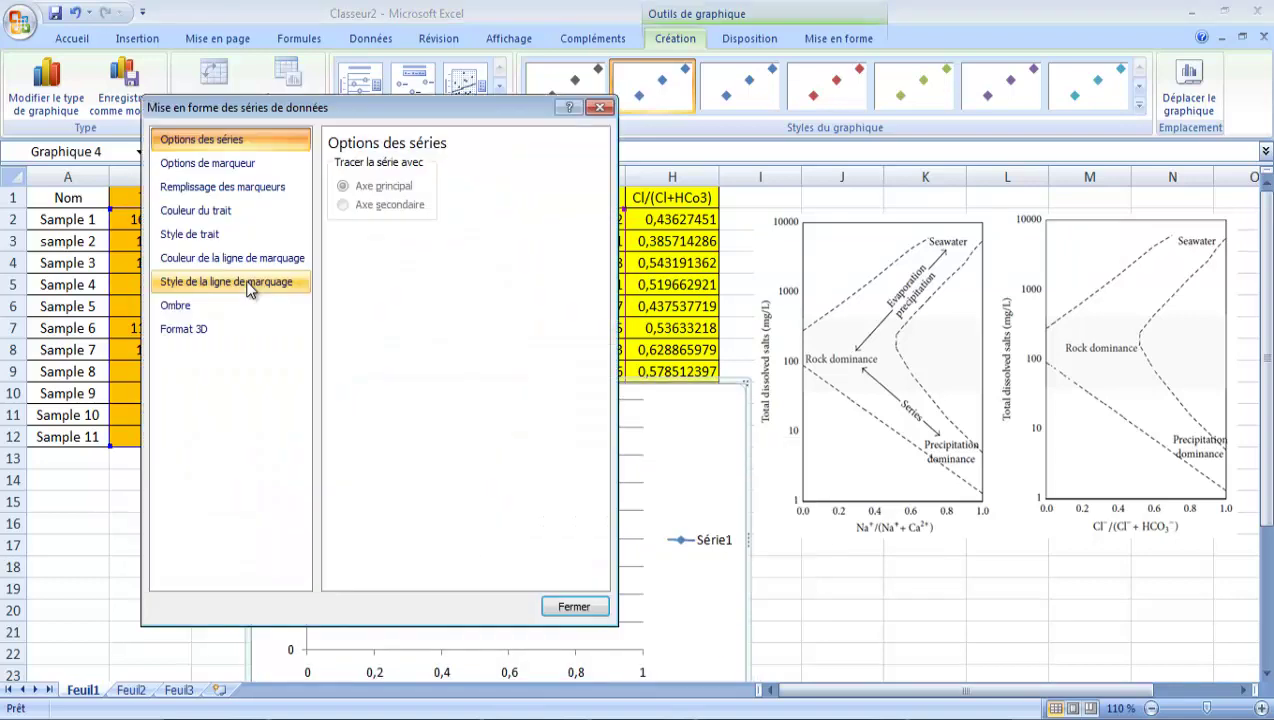
left_click(214, 221)
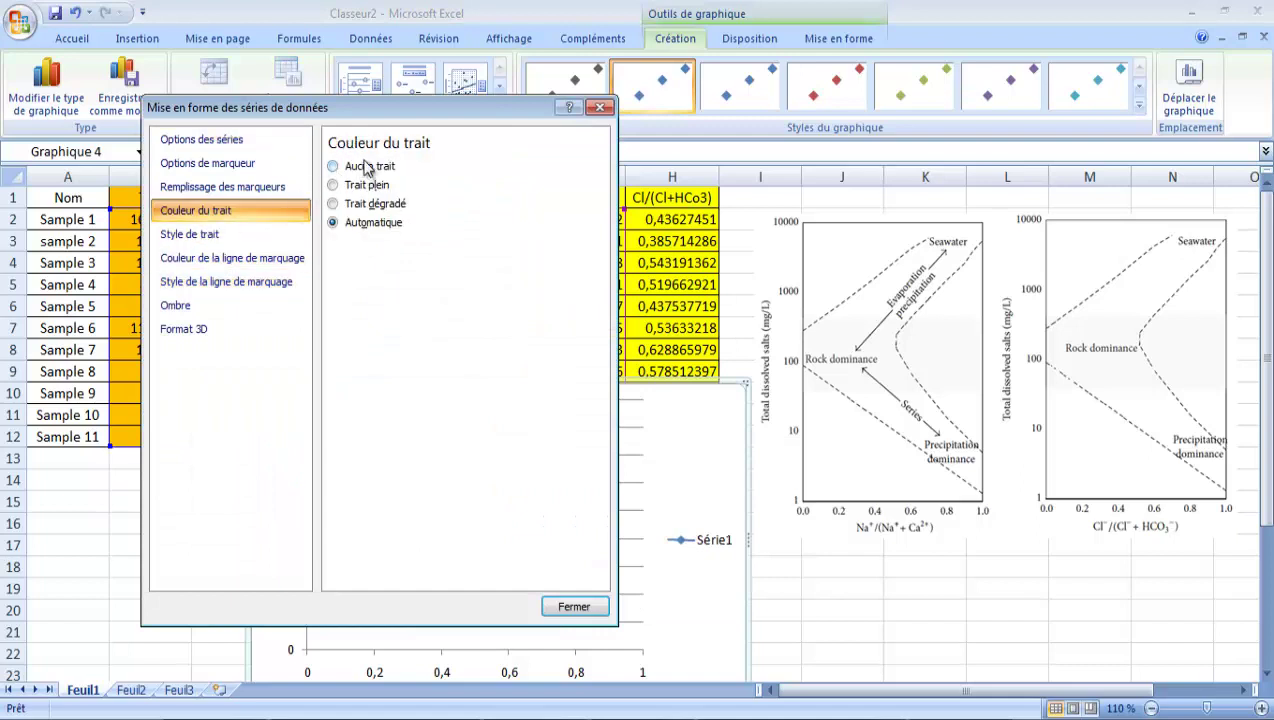
left_click_drag(409, 111, 197, 111)
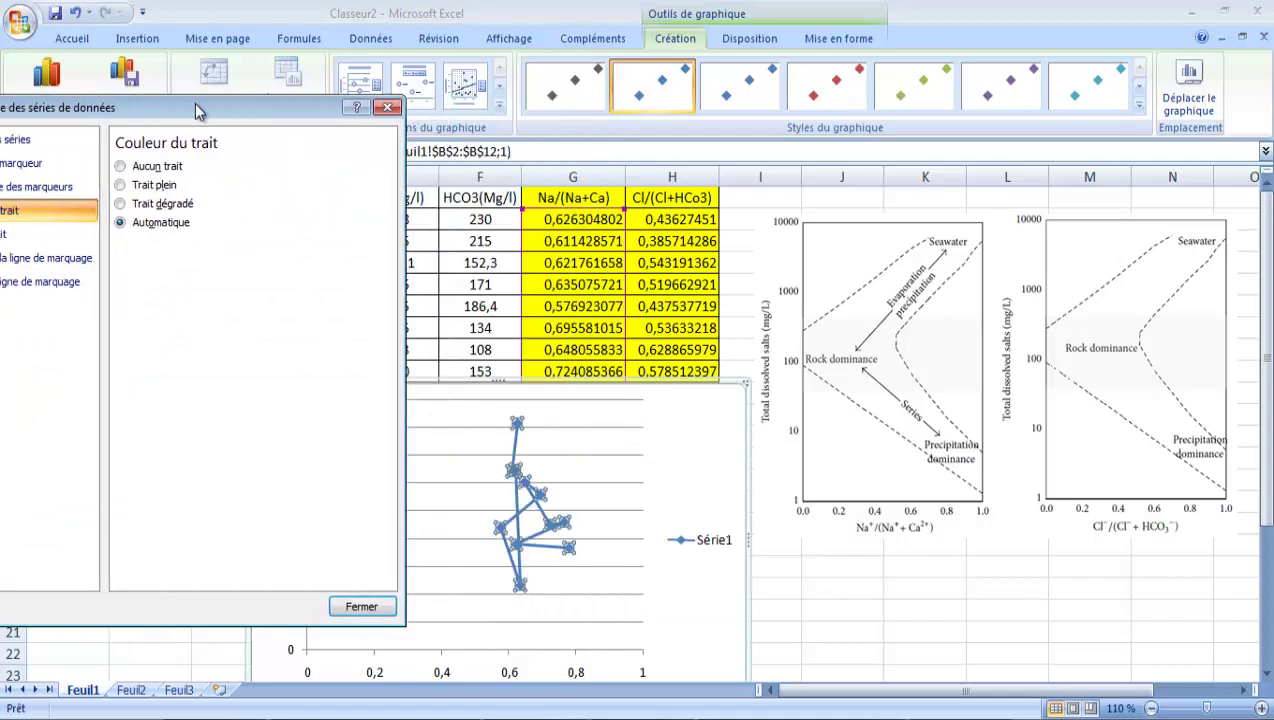
left_click(155, 168)
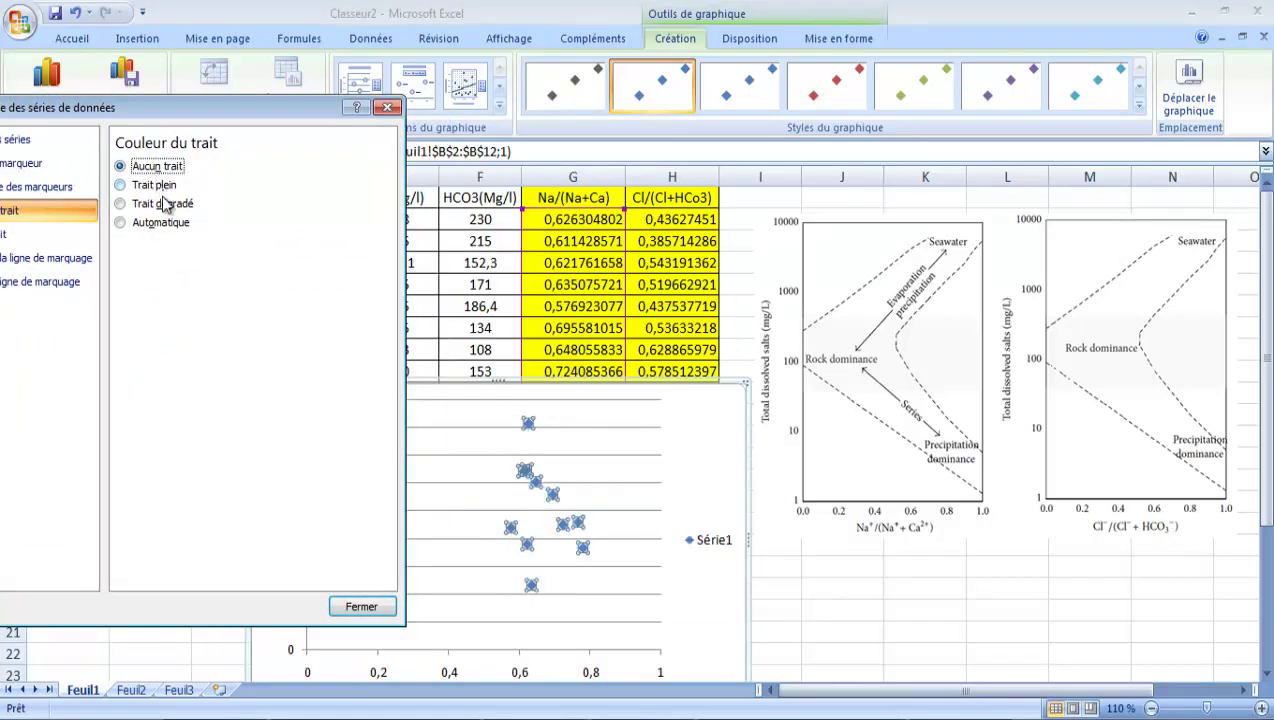
left_click(362, 607)
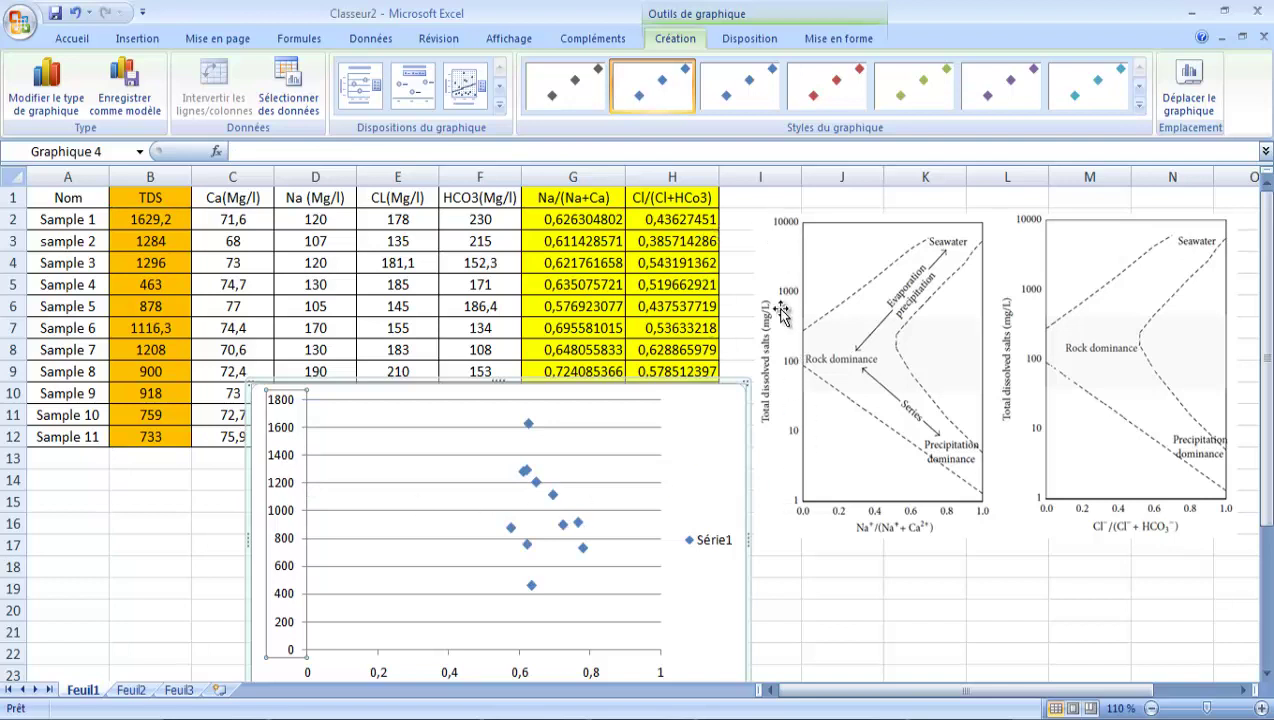
Step: Set the chart's vertical TDS axis to a logarithmic scale with base 10
right_click(287, 449)
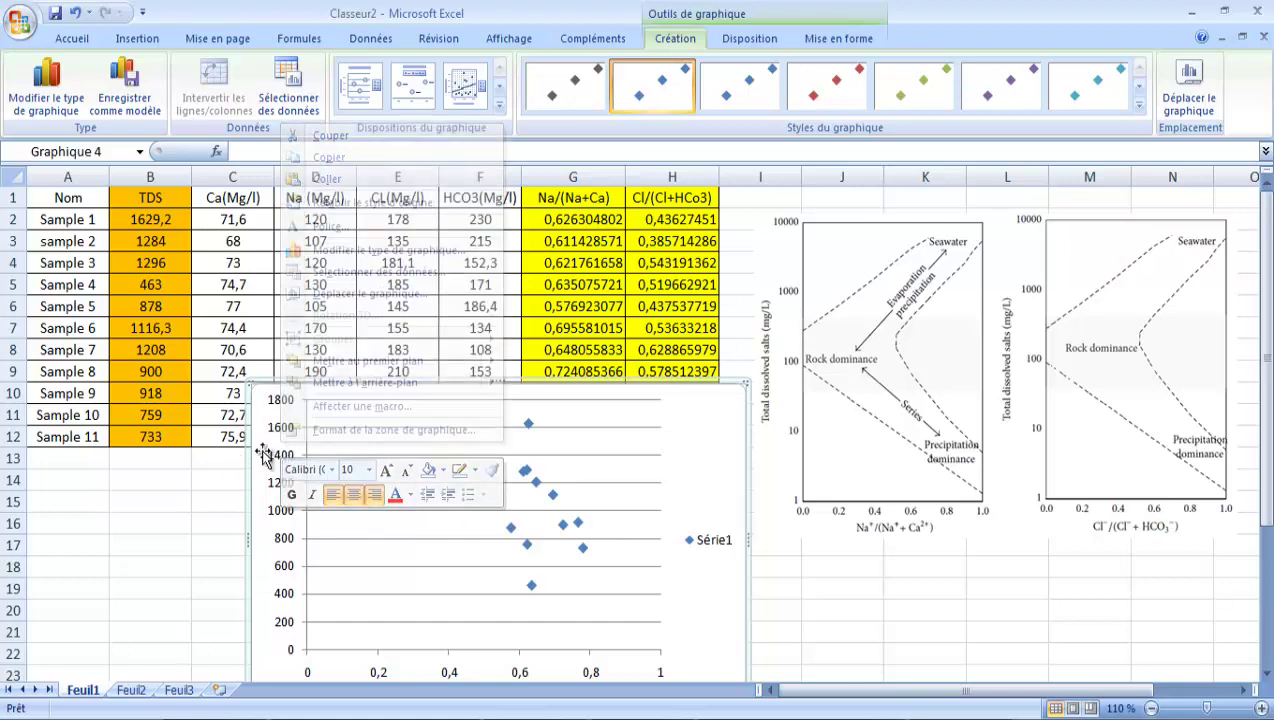
key("Escape")
left_click(279, 489)
right_click(279, 489)
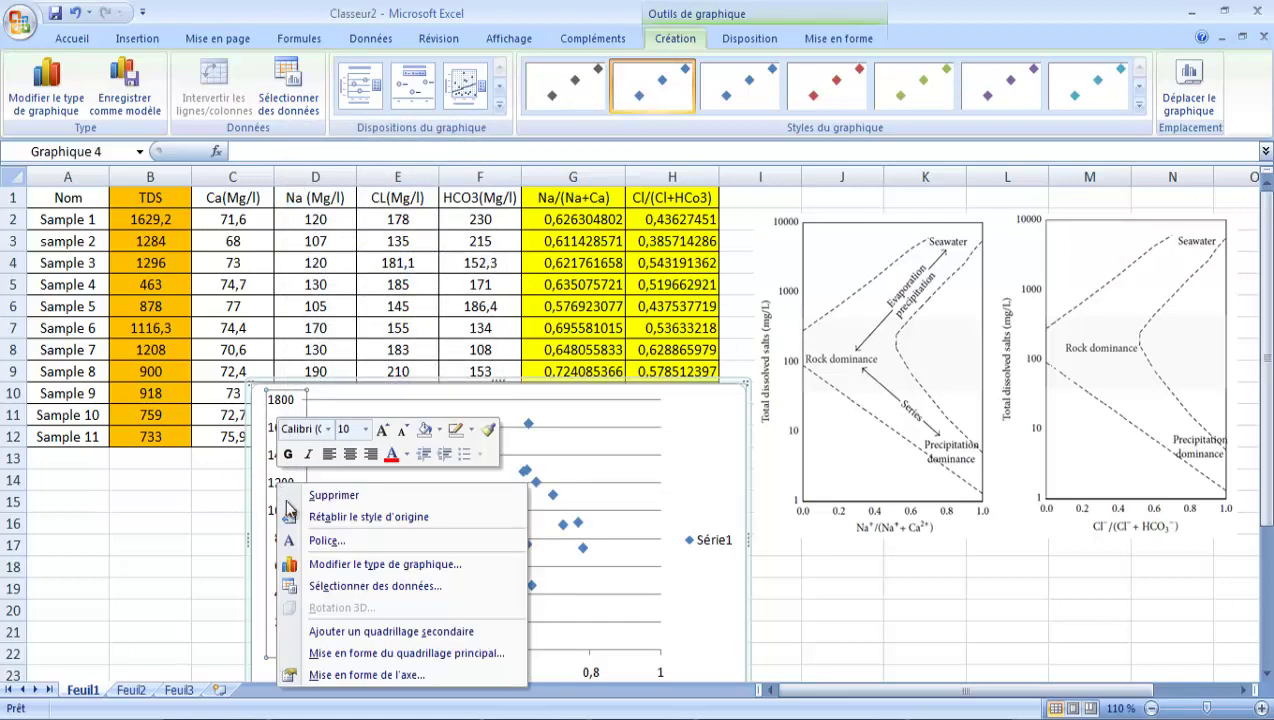
left_click(388, 676)
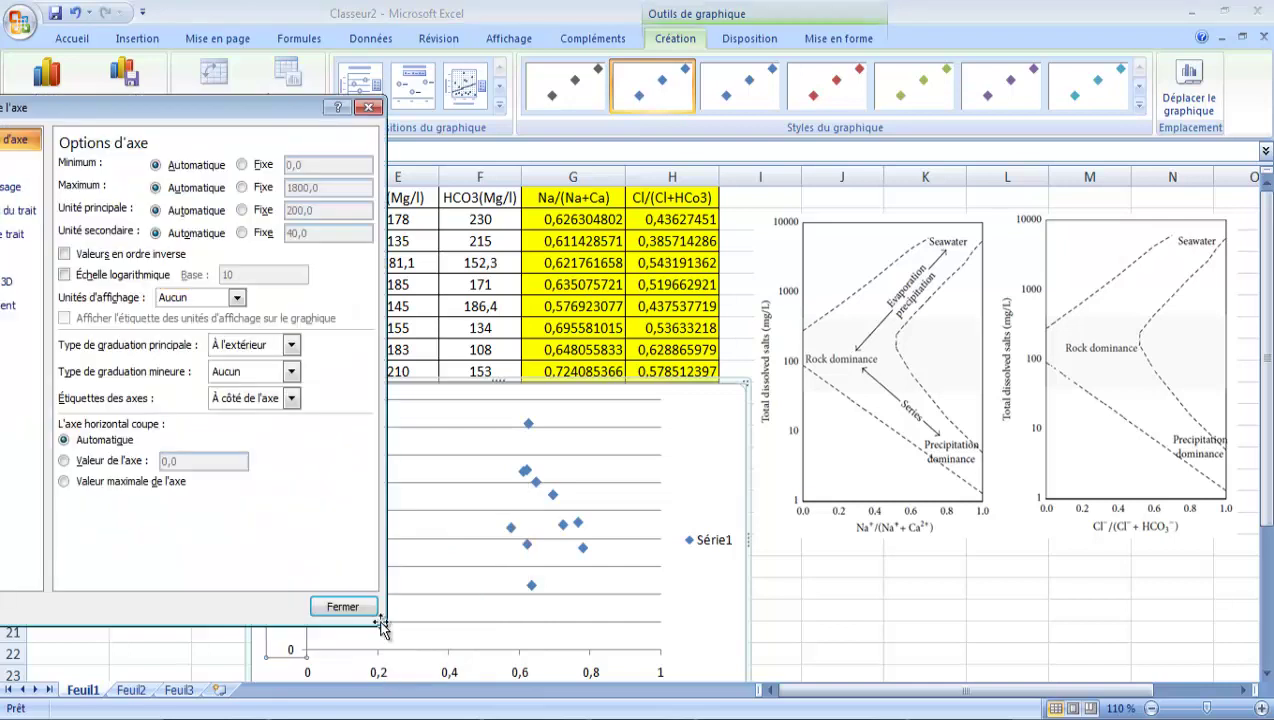
left_click(236, 299)
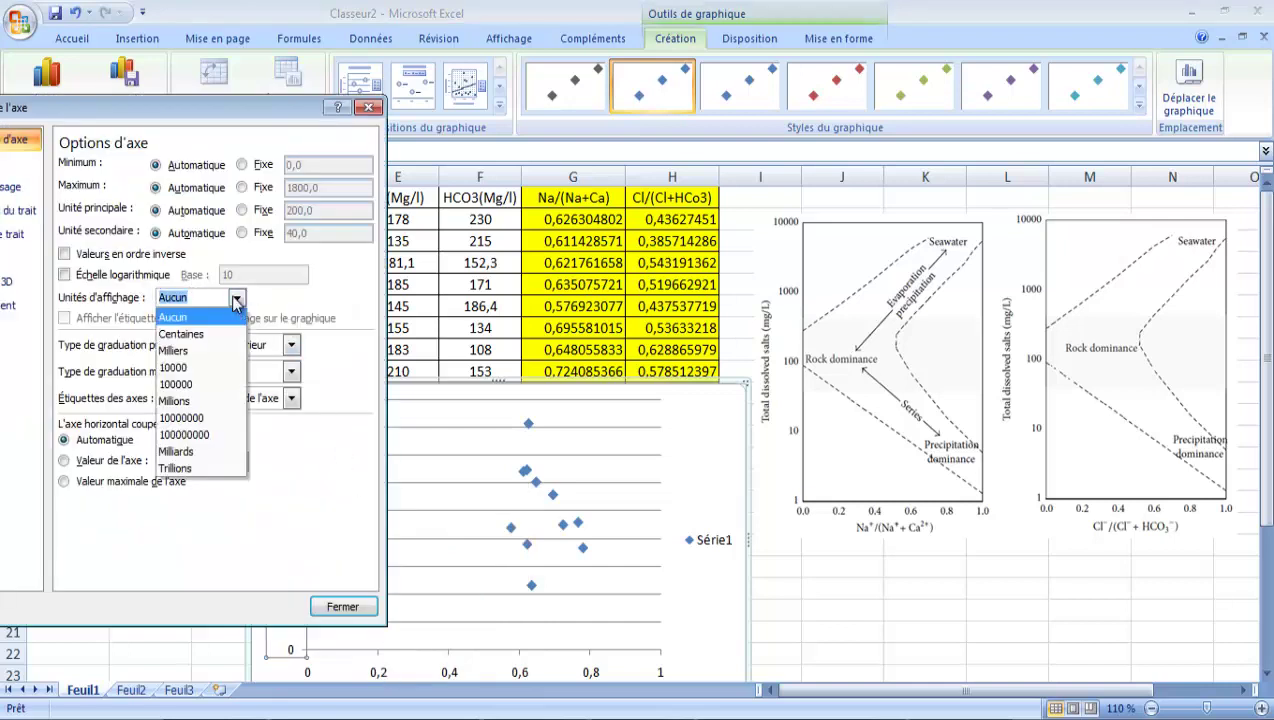
left_click(143, 275)
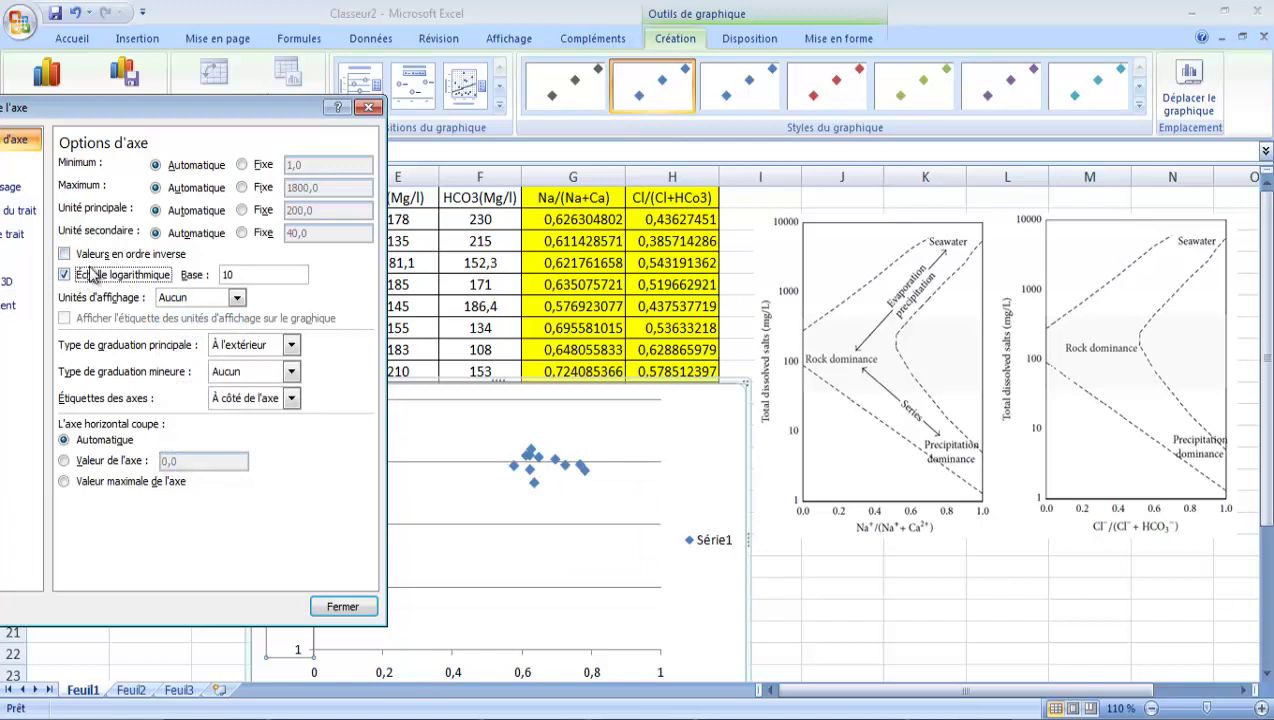
left_click(342, 604)
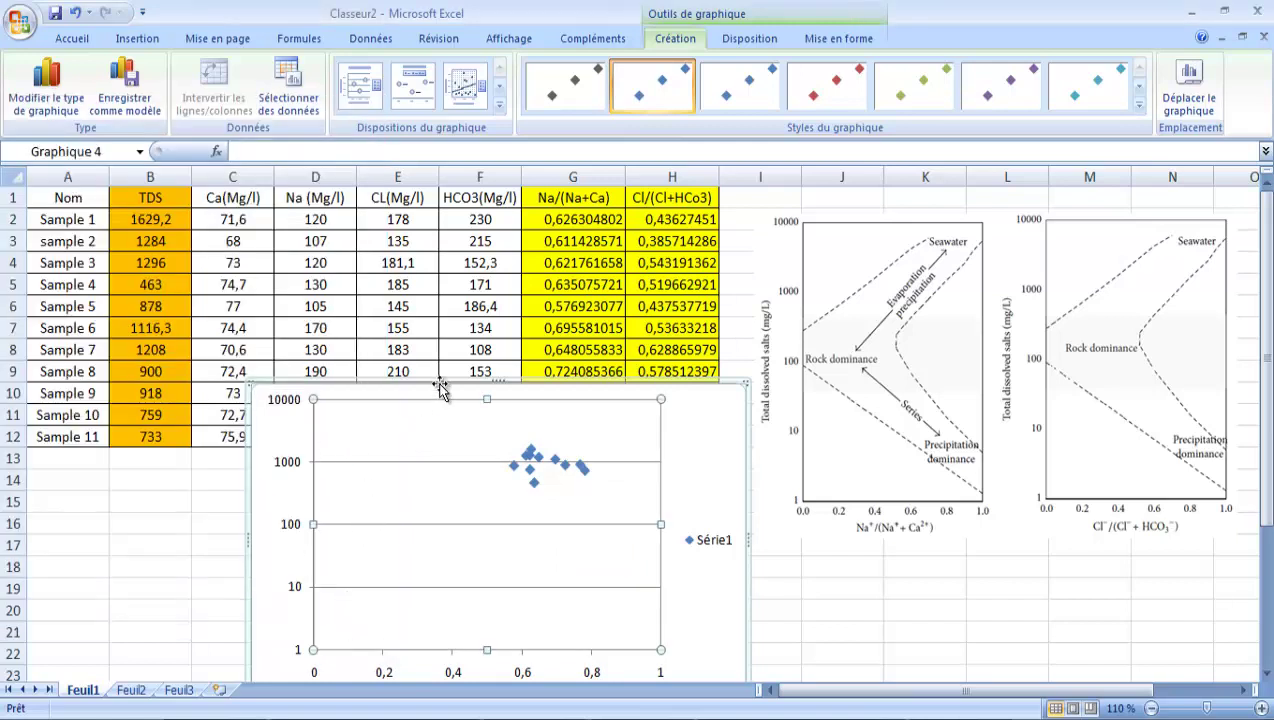
Step: Make the chart background transparent and move the chart over the Na/(Na+Ca) reference diagram
left_click_drag(441, 384, 444, 270)
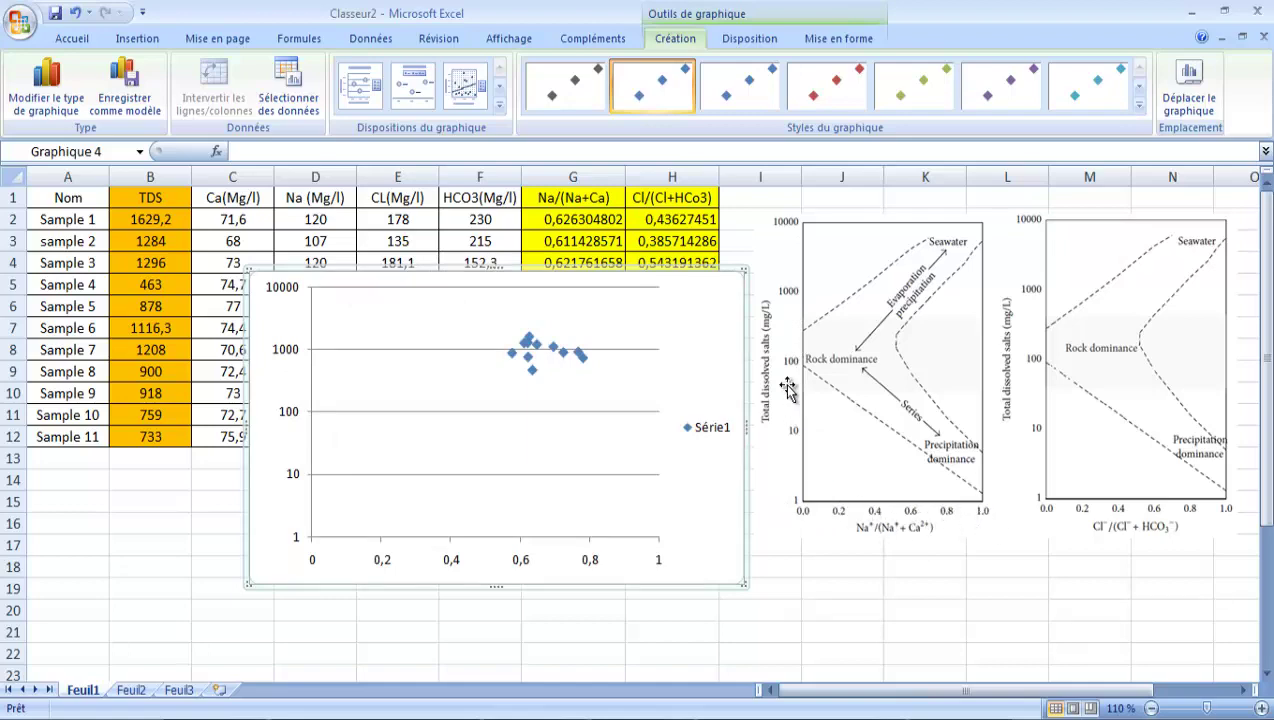
left_click(646, 340)
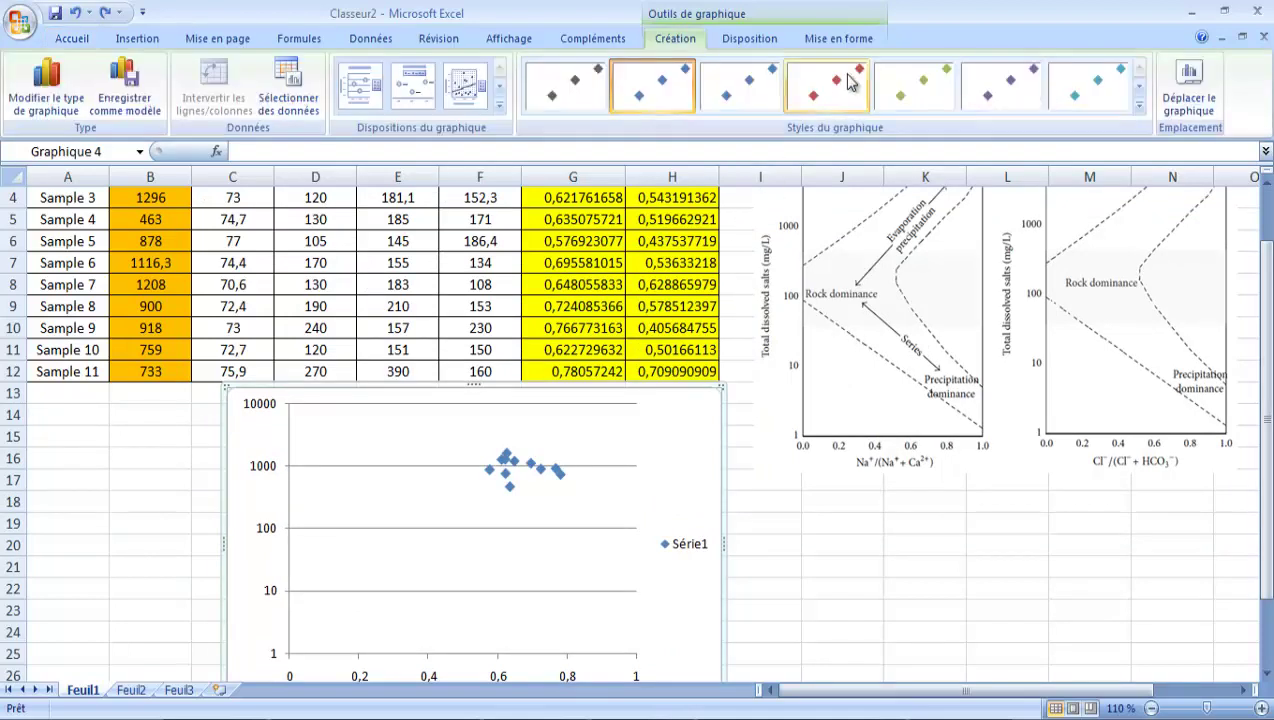
left_click(858, 38)
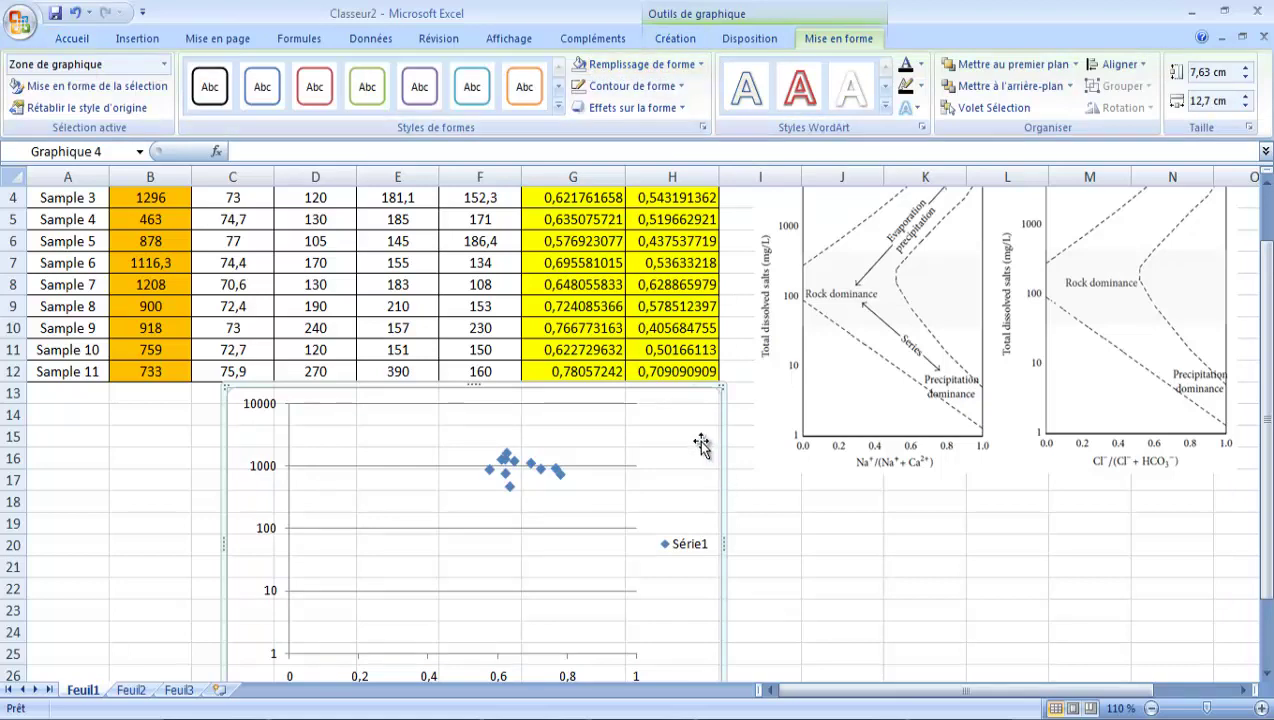
left_click(754, 526)
left_click(719, 479)
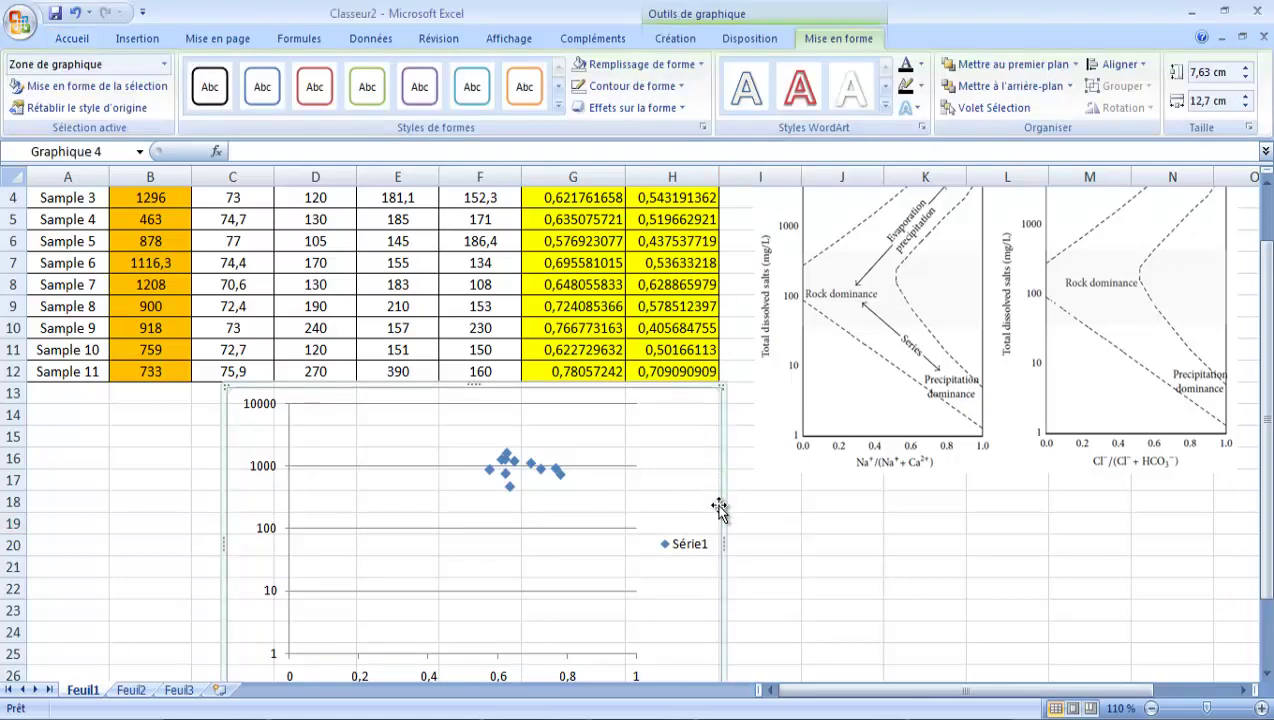
left_click_drag(722, 526, 1092, 390)
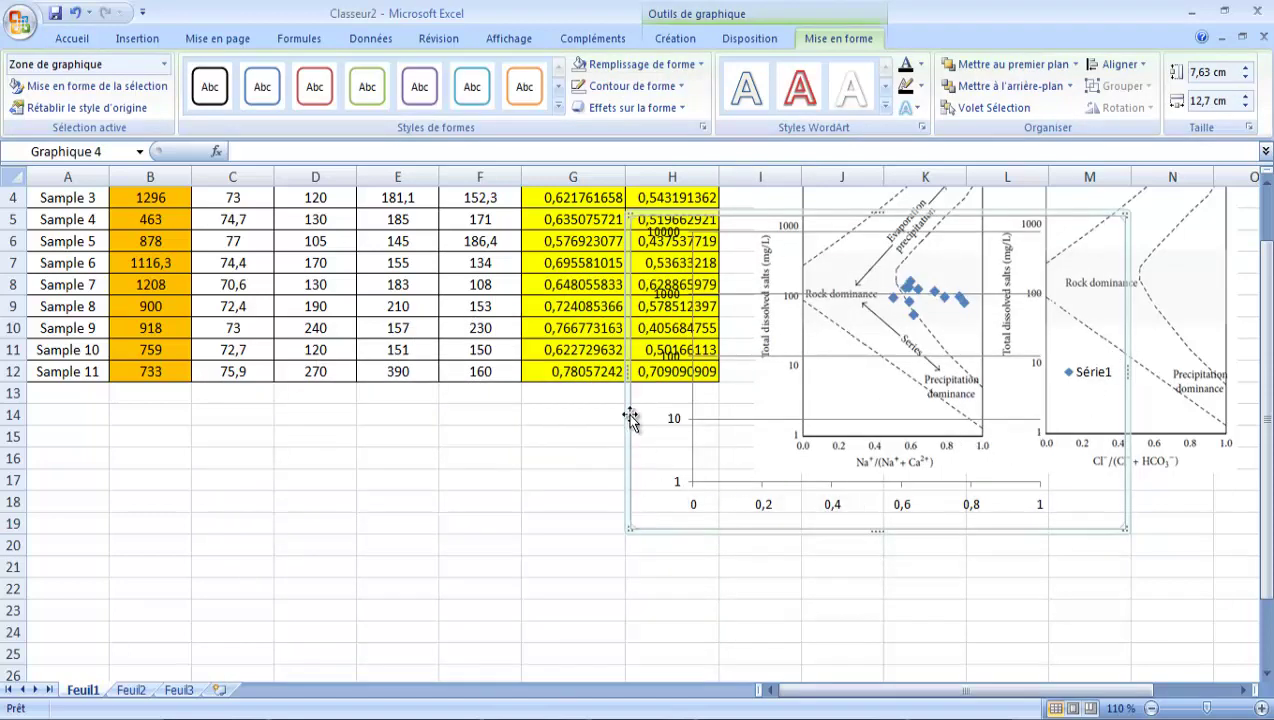
Step: Resize the overlaid chart to about 8,61 cm high and 8,35 cm wide to fit its axes to the Na/(Na+Ca) reference diagram
left_click_drag(630, 370, 762, 366)
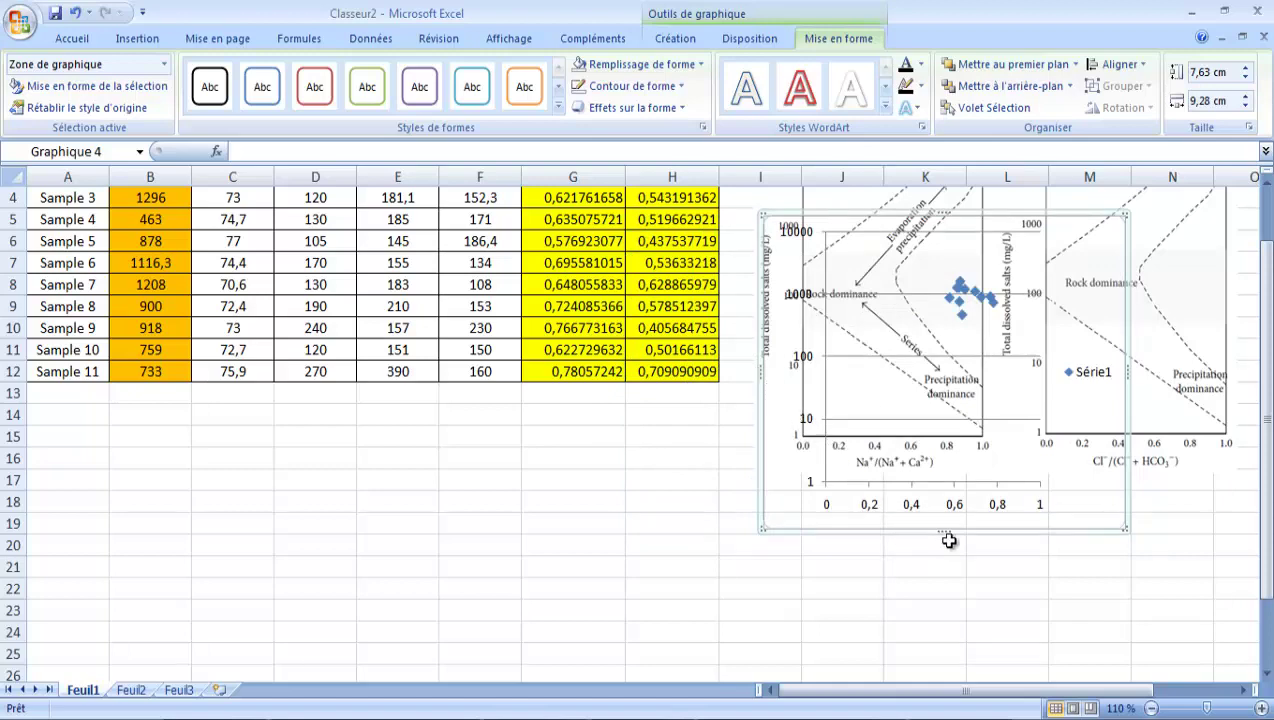
left_click_drag(946, 530, 949, 458)
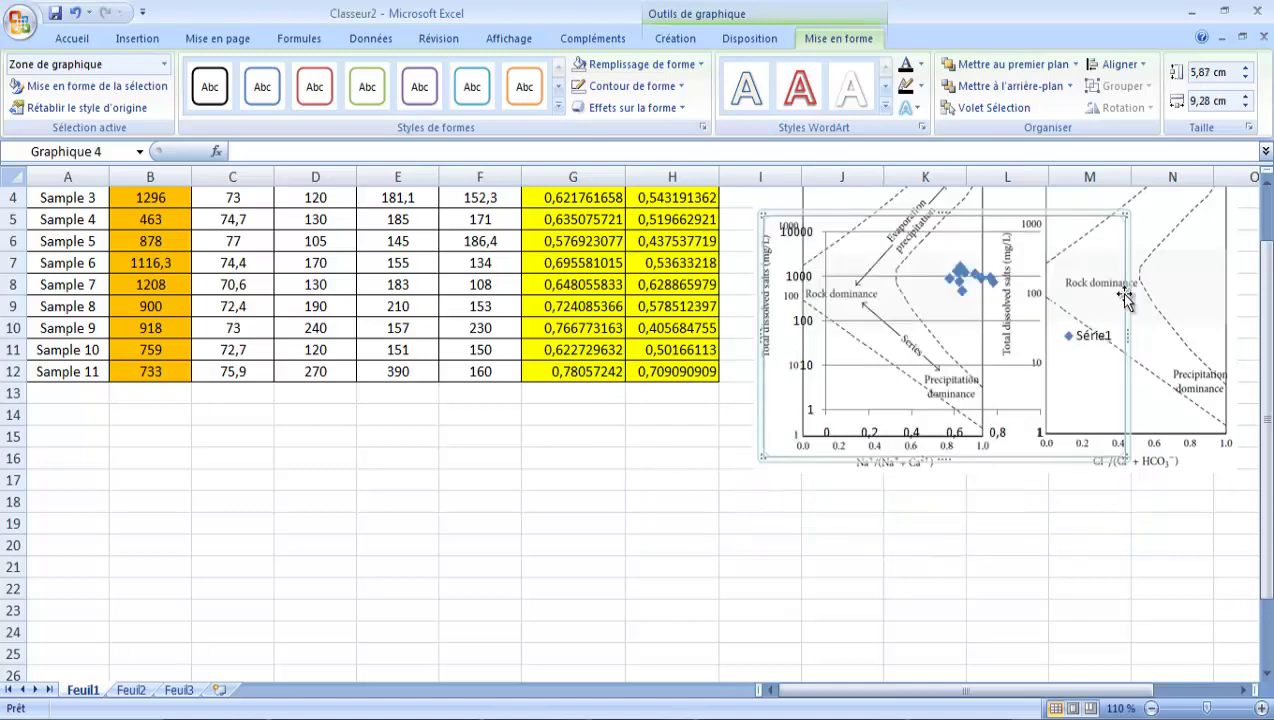
left_click_drag(1125, 331, 1055, 333)
scroll(1013, 354, "up", 1)
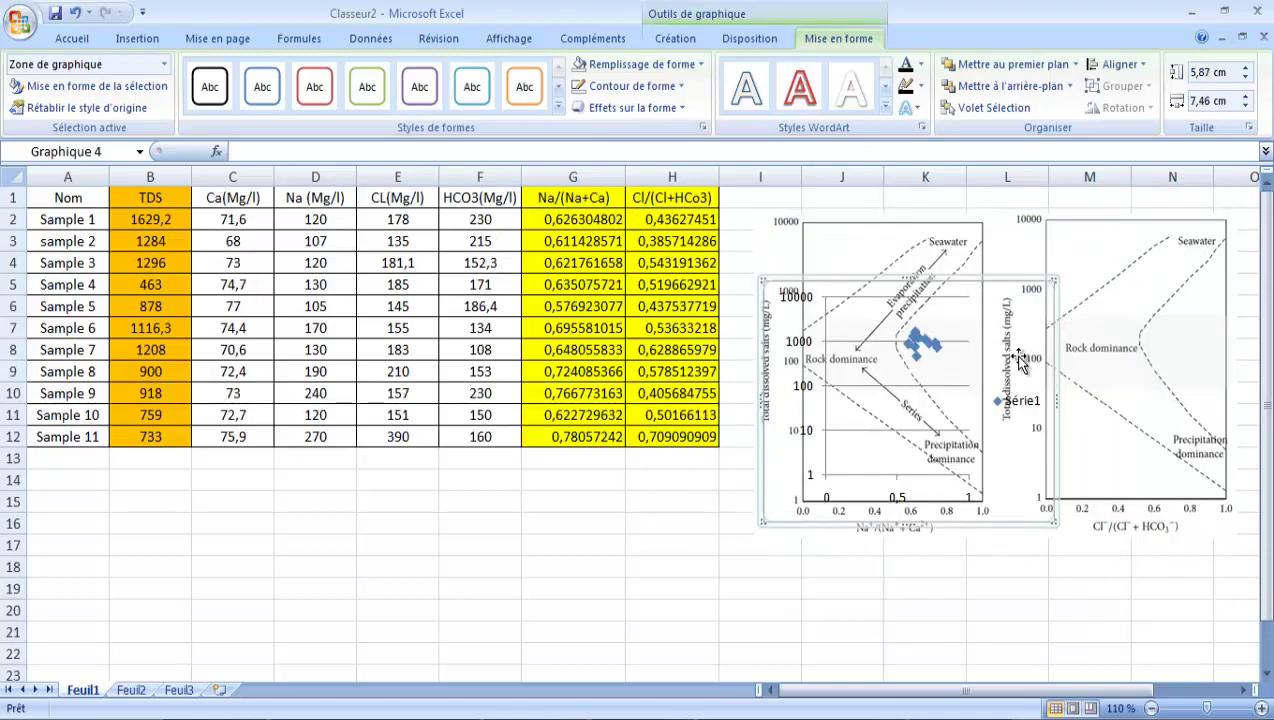
left_click_drag(922, 272, 910, 193)
left_click_drag(762, 352, 740, 345)
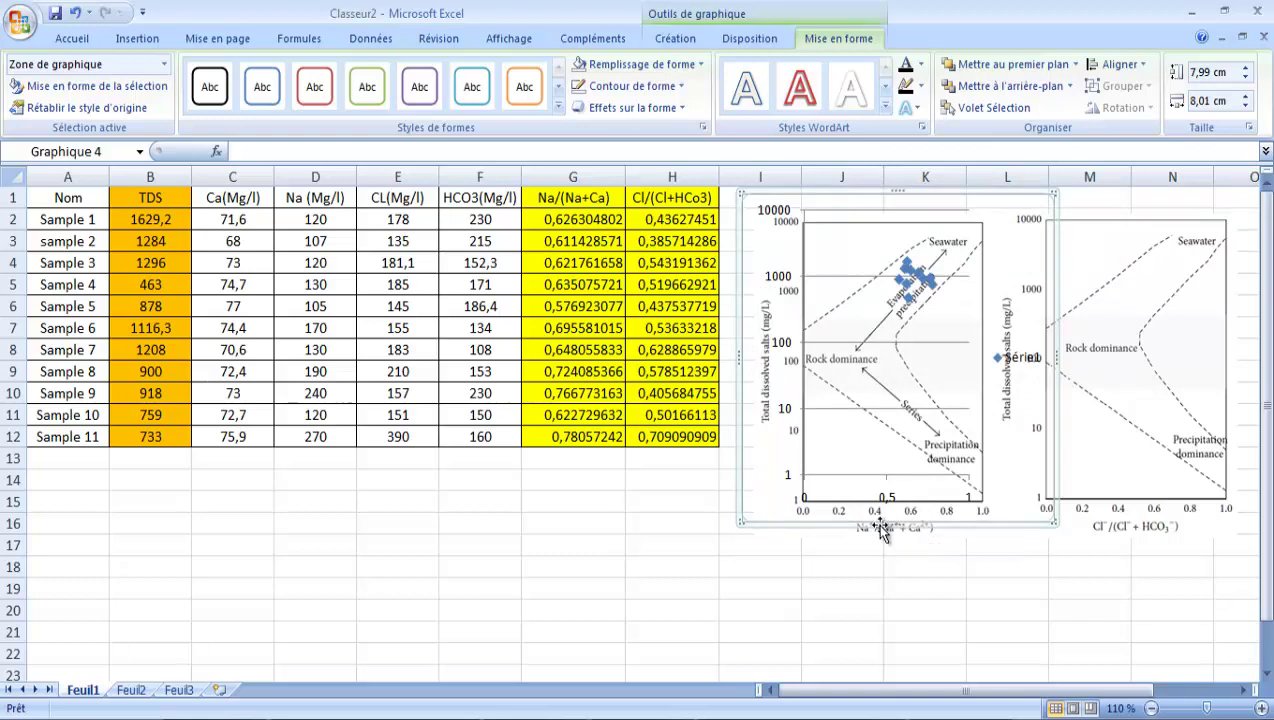
left_click_drag(903, 527, 900, 546)
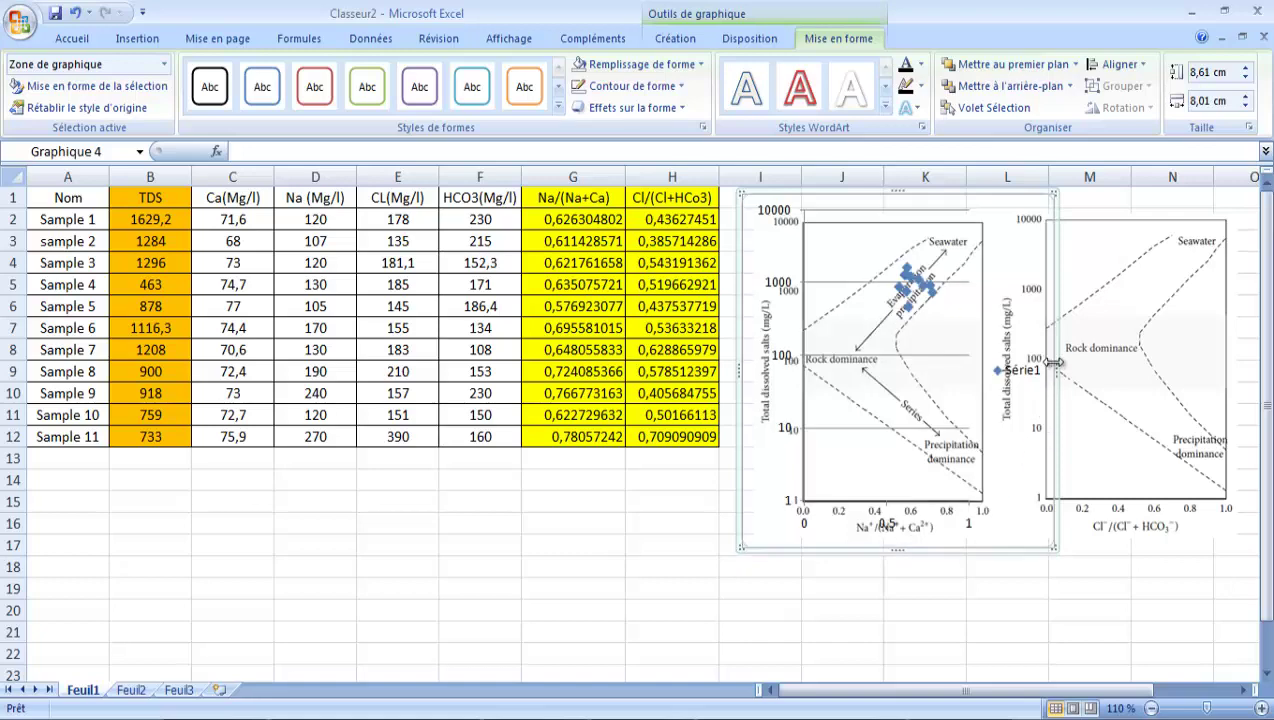
left_click_drag(1057, 362, 1068, 364)
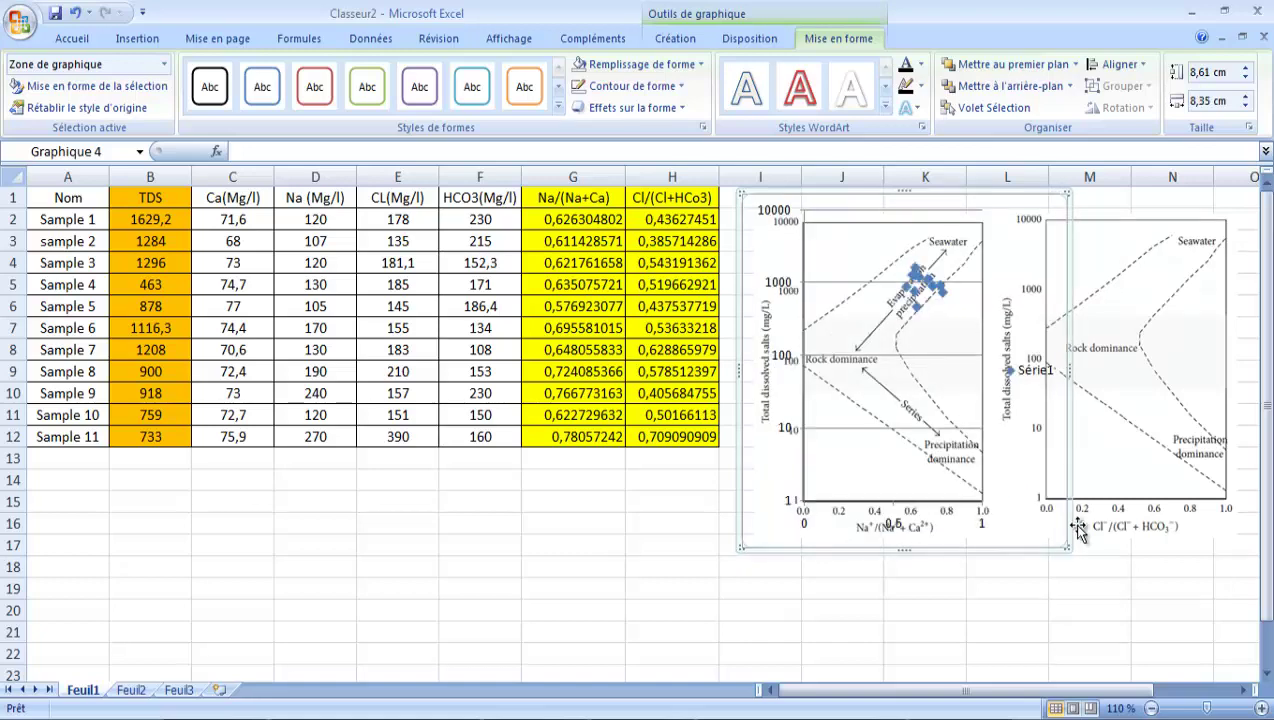
Step: Delete the horizontal and vertical axes of the chart overlaid on the Na/(Na+Ca) reference diagram
left_click(885, 537)
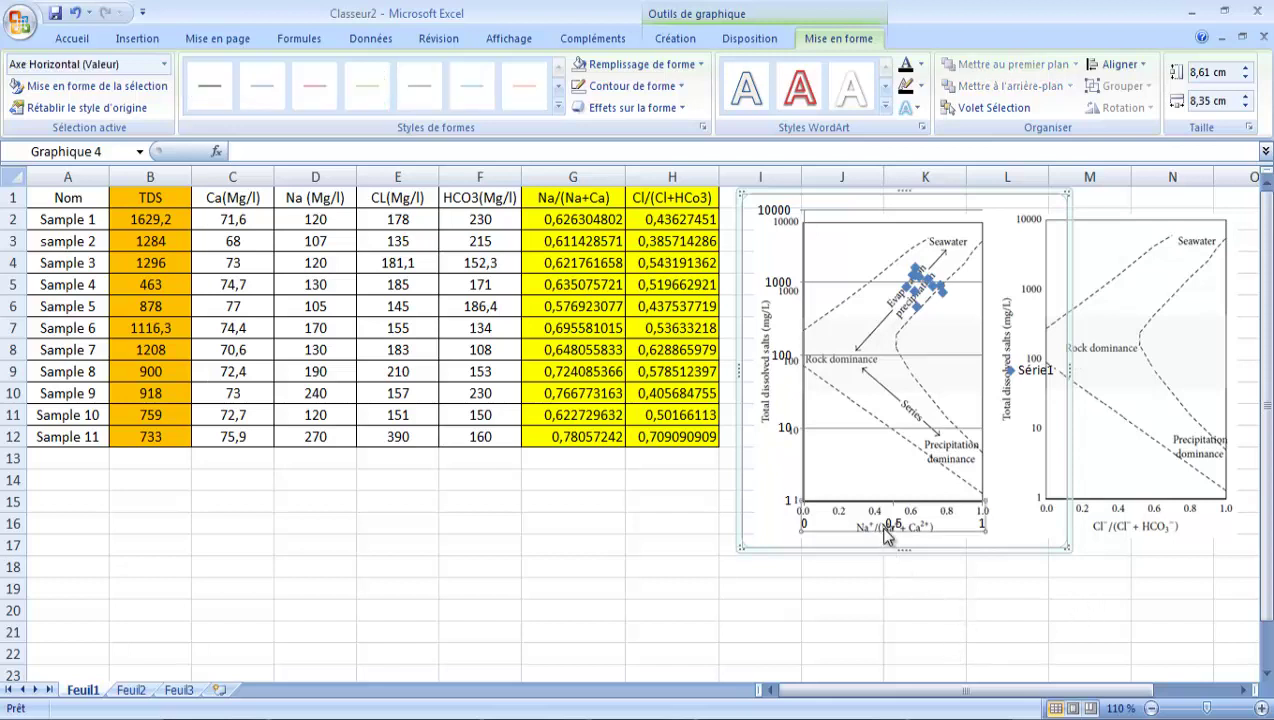
key("Delete")
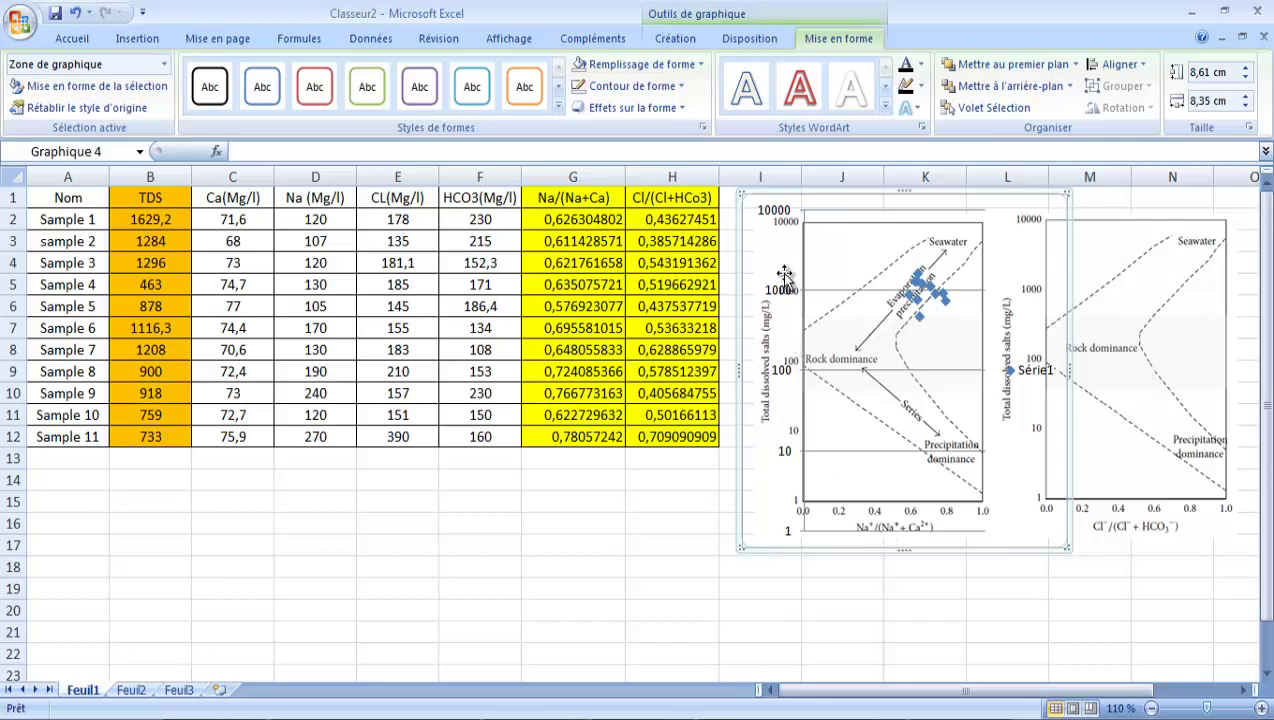
left_click(785, 374)
key("Delete")
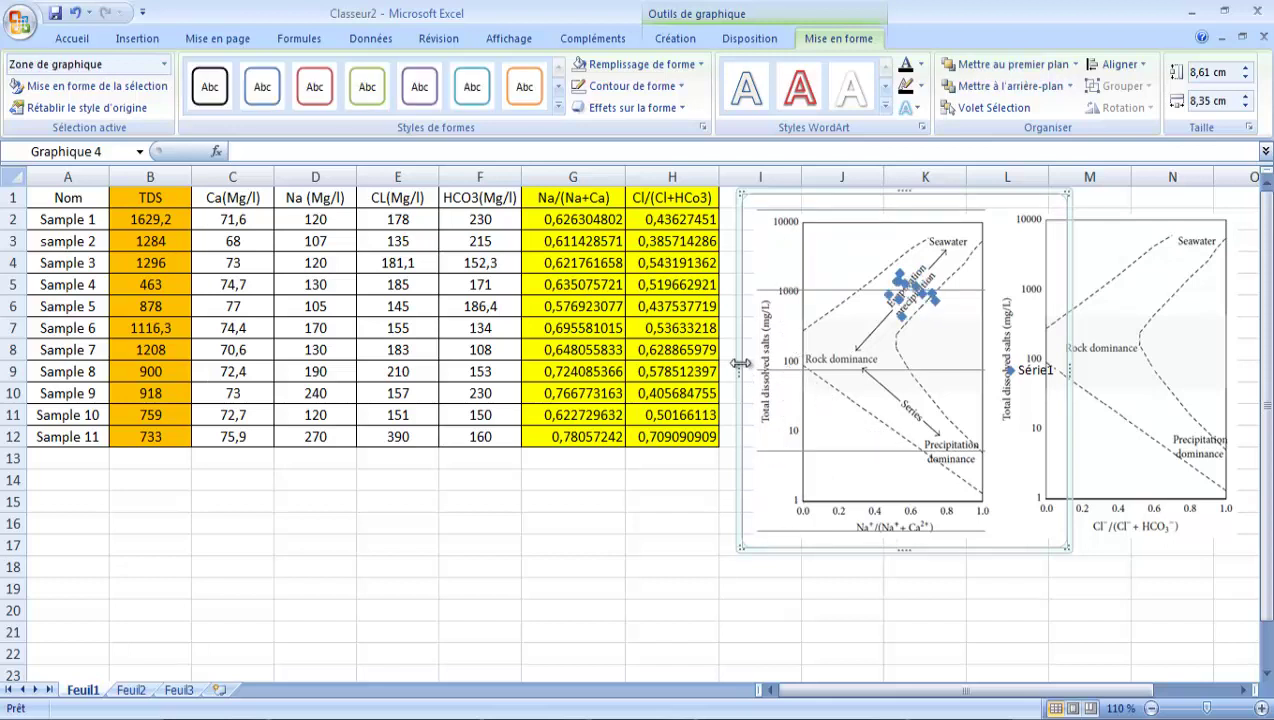
Step: Resize the Na/(Na+Ca) overlay chart to about 7,6 cm high and 7,24 cm wide, realigning its plot area with the reference frame
left_click_drag(742, 366, 801, 372)
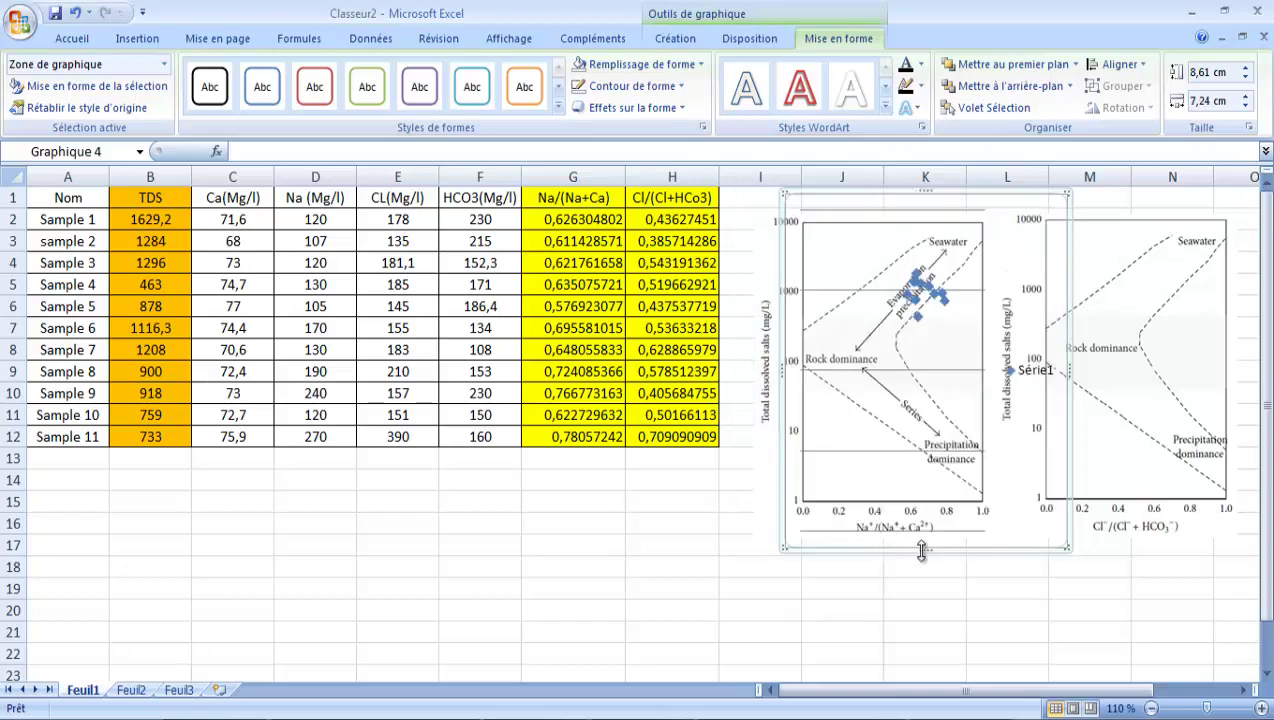
left_click_drag(921, 550, 930, 519)
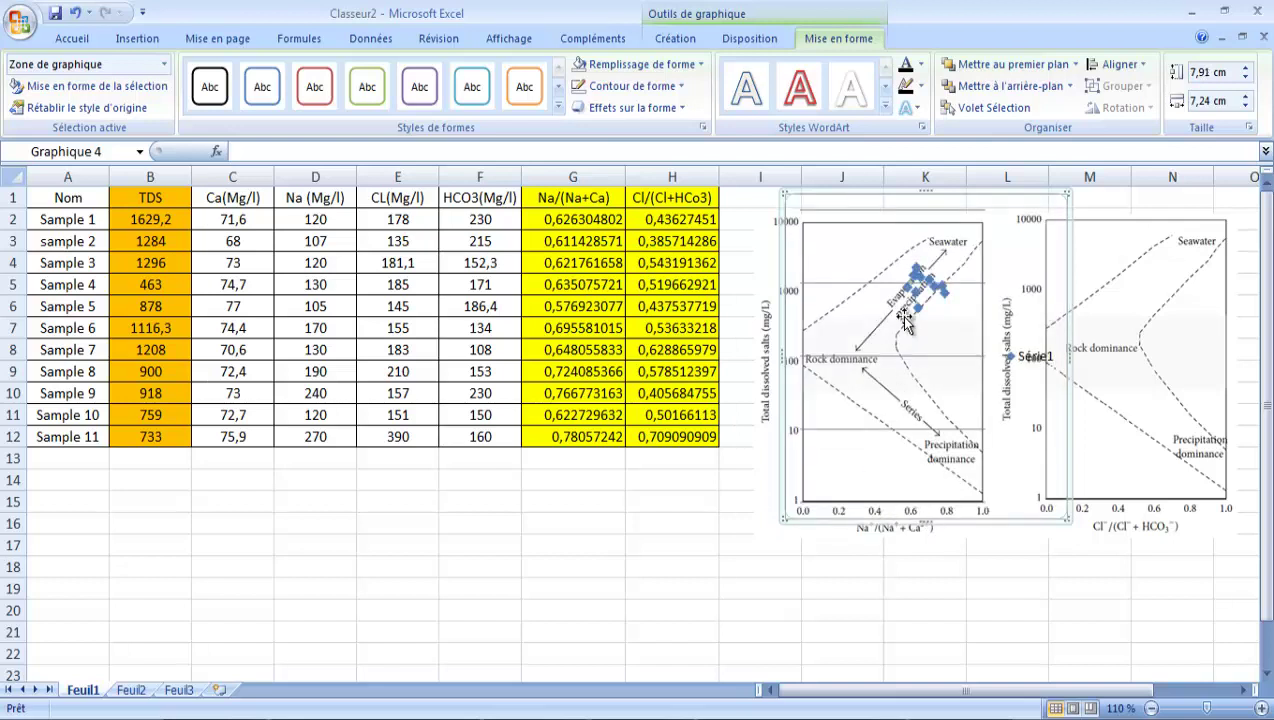
left_click_drag(920, 197, 922, 207)
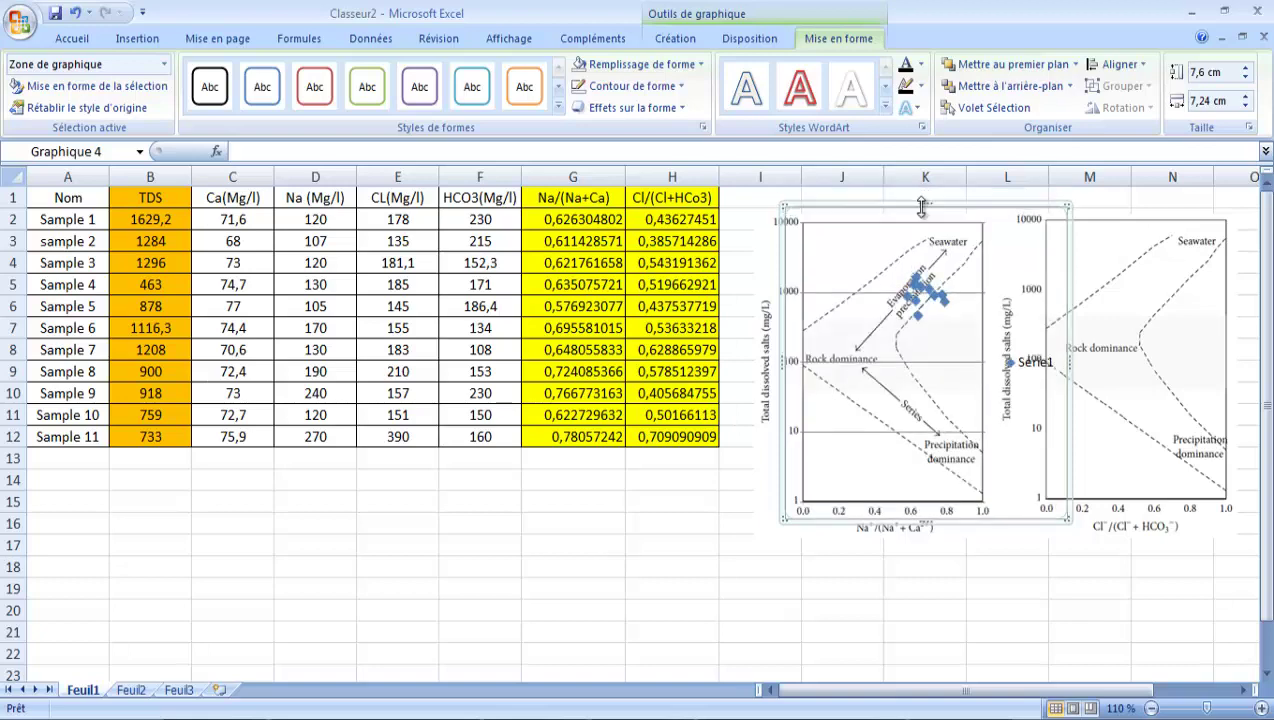
left_click(975, 606)
left_click(815, 583)
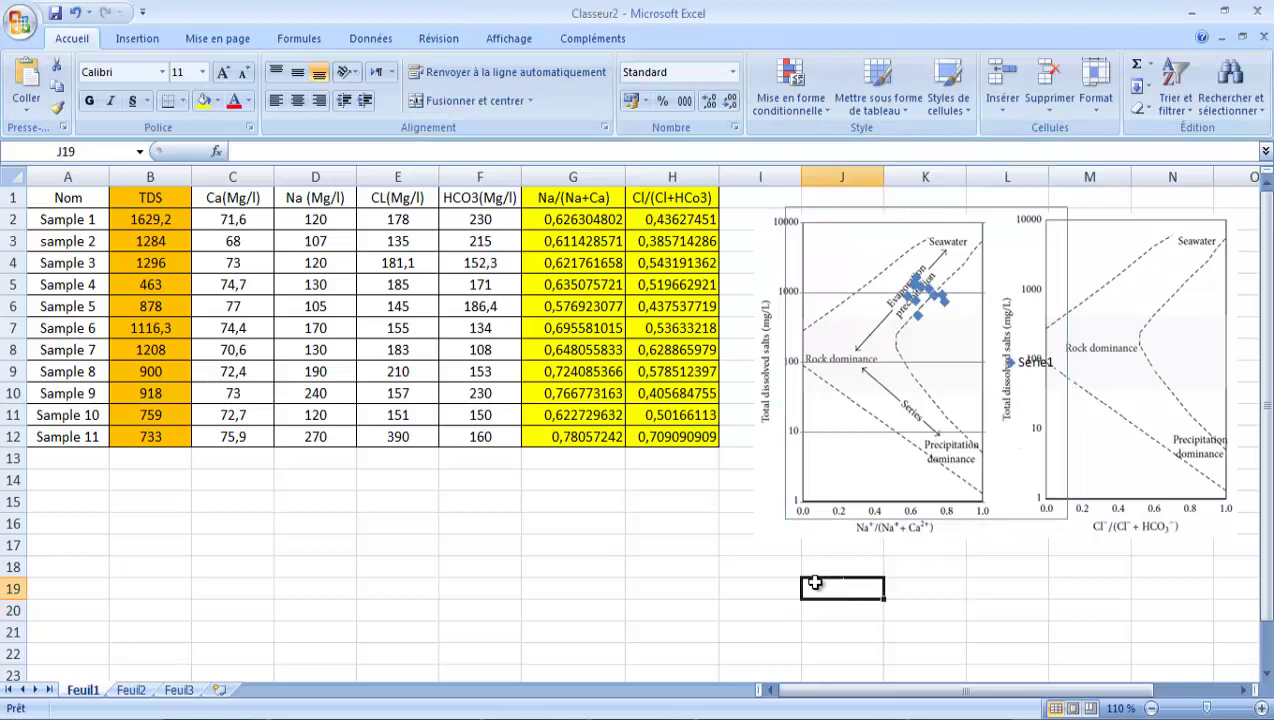
left_click_drag(910, 697, 975, 700)
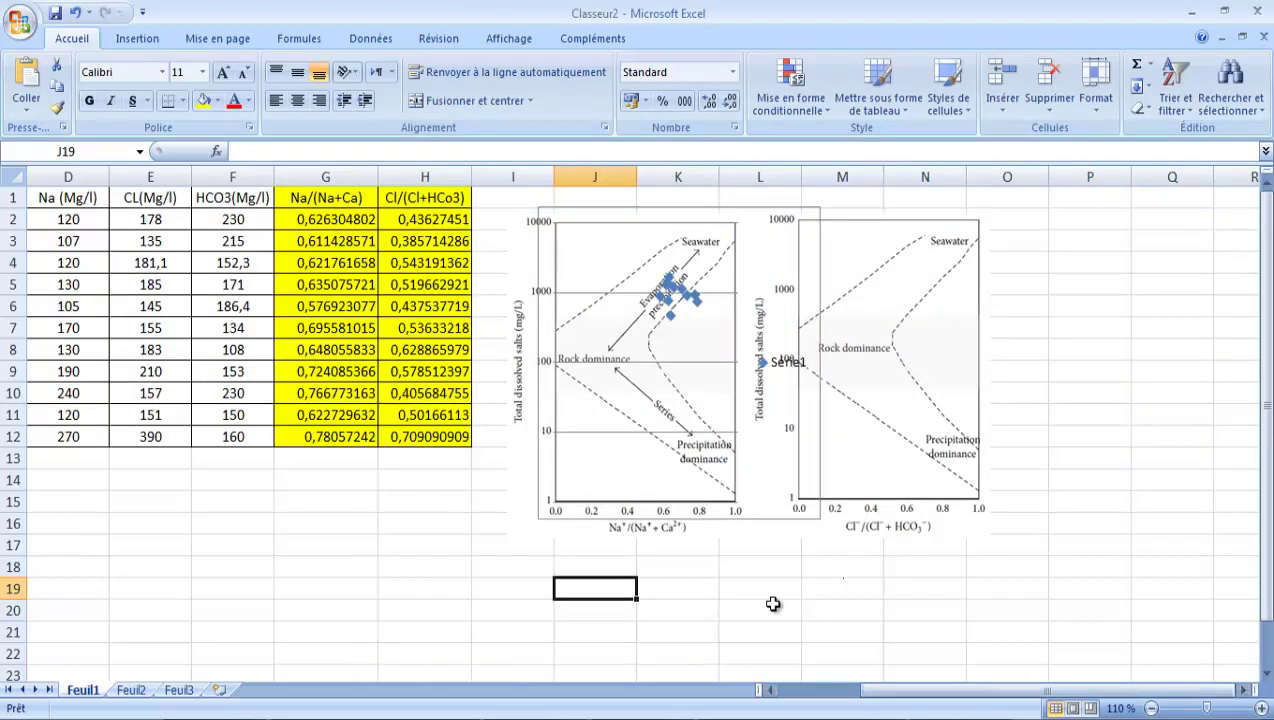
left_click(771, 605)
left_click(541, 537)
left_click(822, 606)
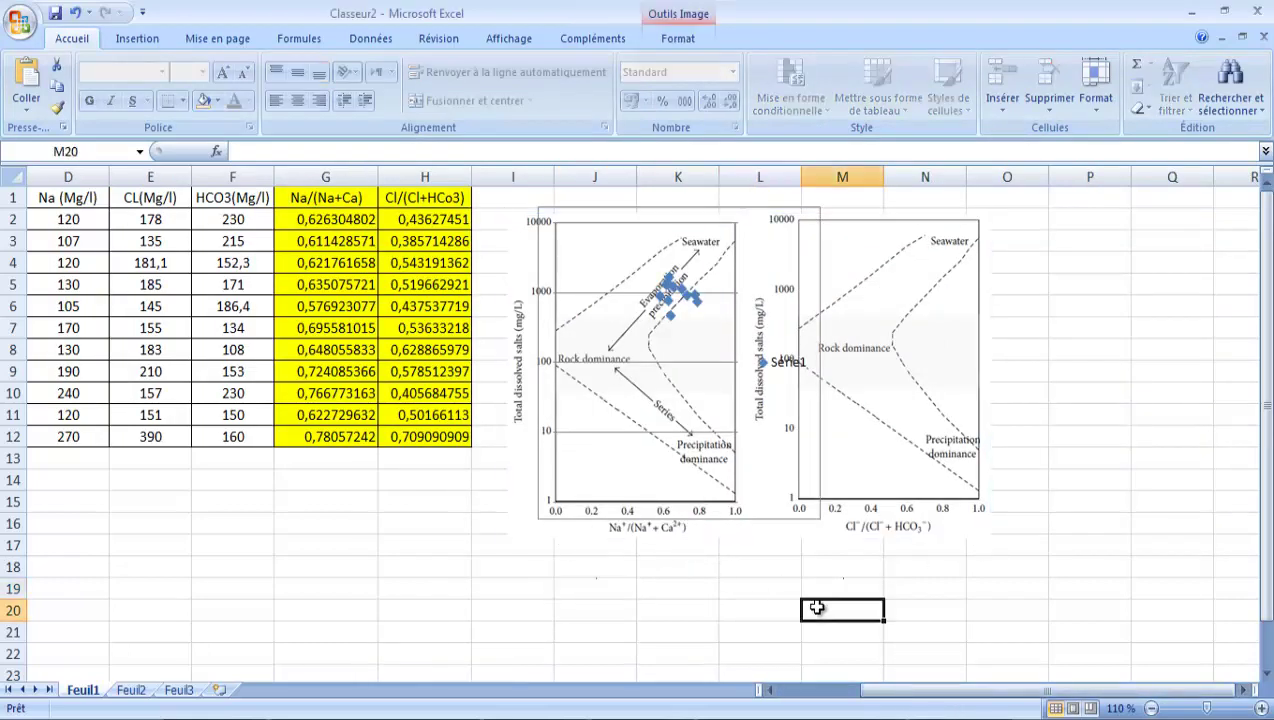
left_click(506, 217)
left_click(465, 280)
left_click(728, 262)
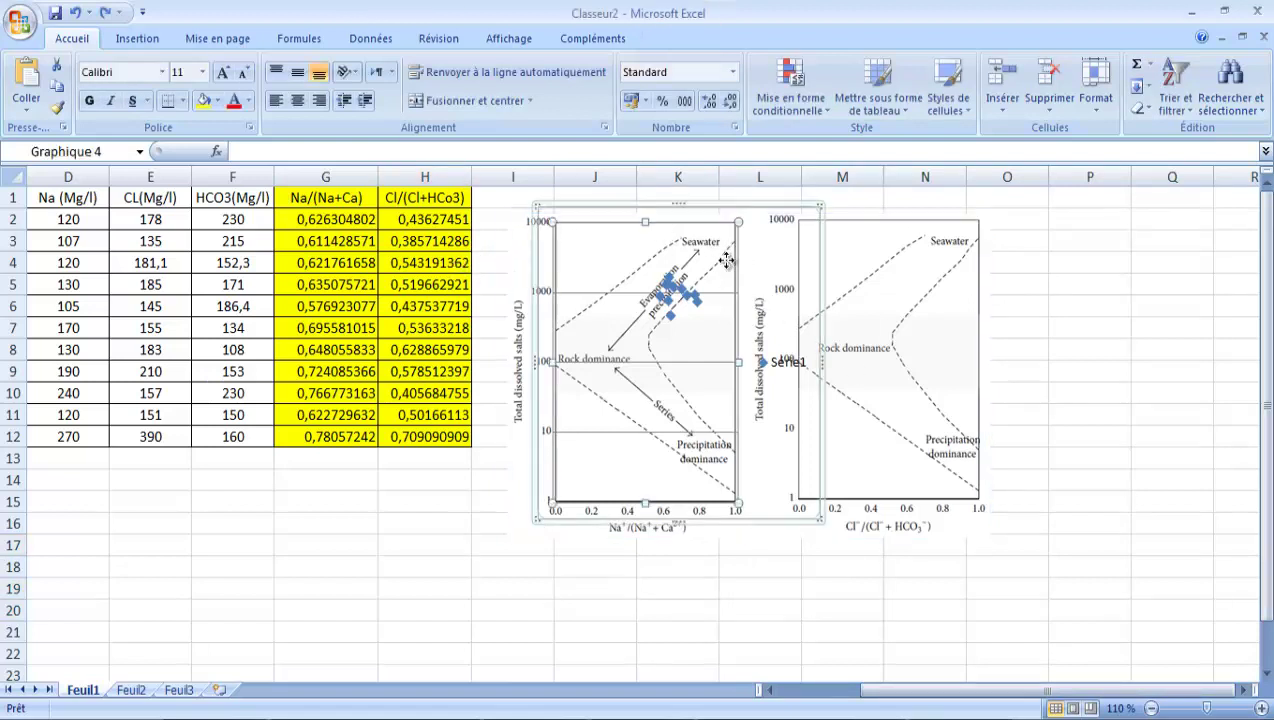
Step: Duplicate the Na/(Na+Ca) overlay chart and place the copy just below the data table
left_click(758, 205)
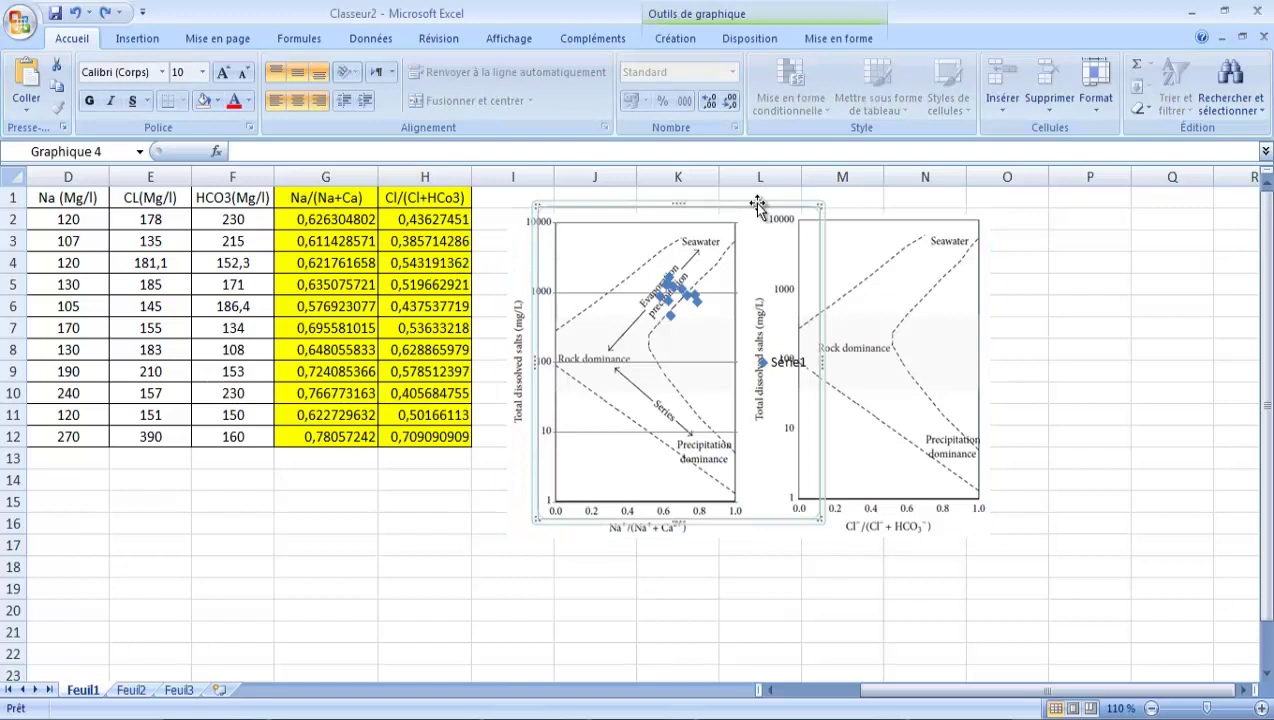
left_click(359, 496)
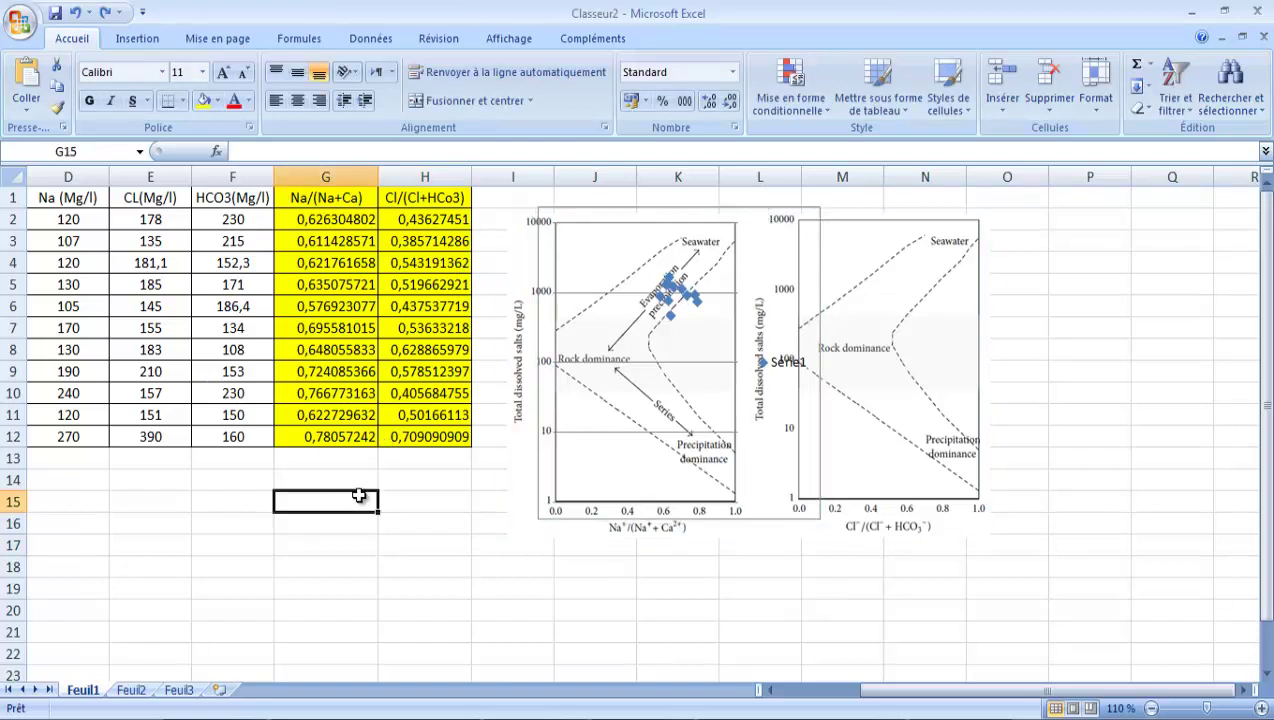
key("ctrl+v")
left_click_drag(361, 500, 335, 452)
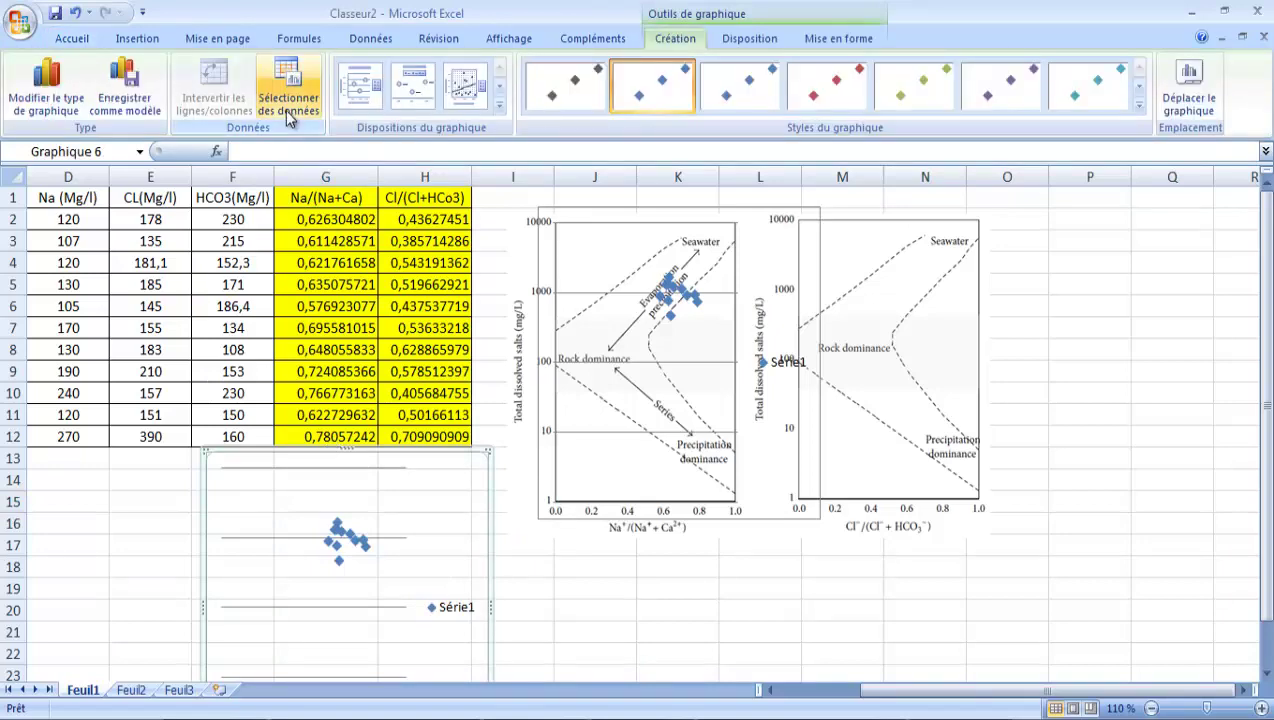
Step: Change the copied chart's series X values to the Cl/(Cl+HCO3) range =Feuil1!$H$2:$H$12
left_click(289, 114)
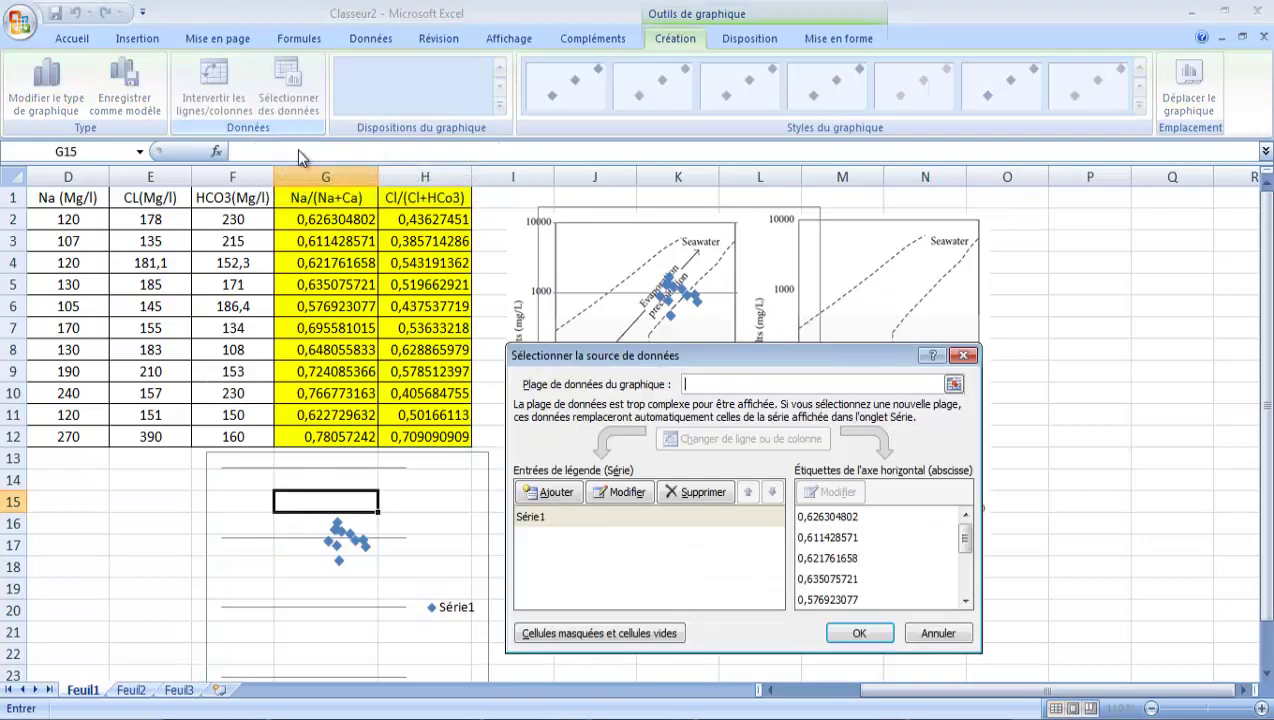
left_click(626, 492)
left_click(777, 503)
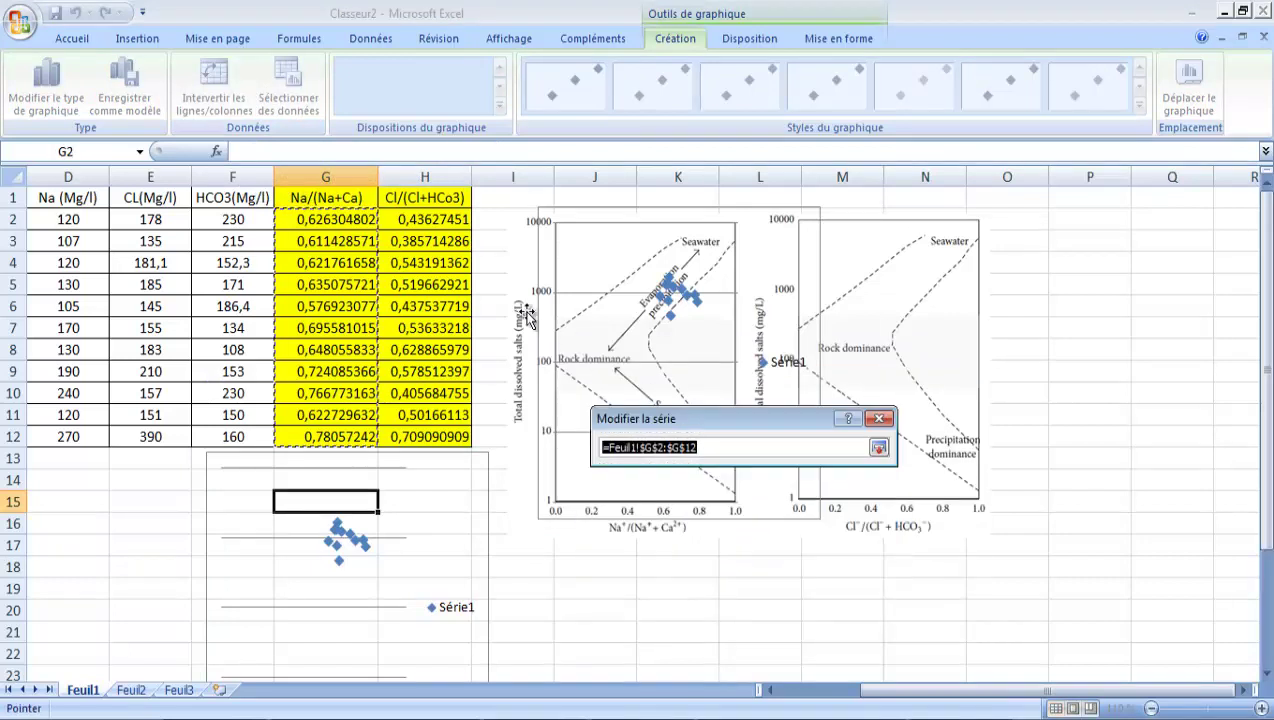
left_click_drag(437, 222, 441, 436)
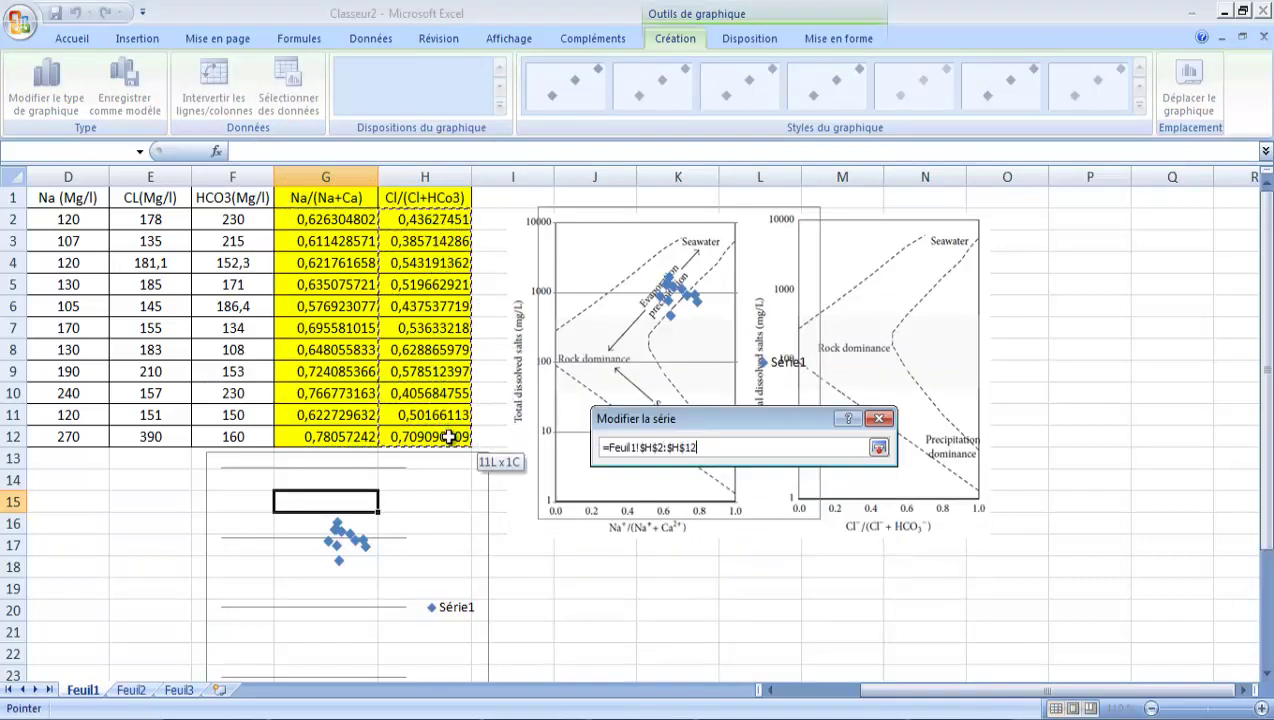
left_click(879, 449)
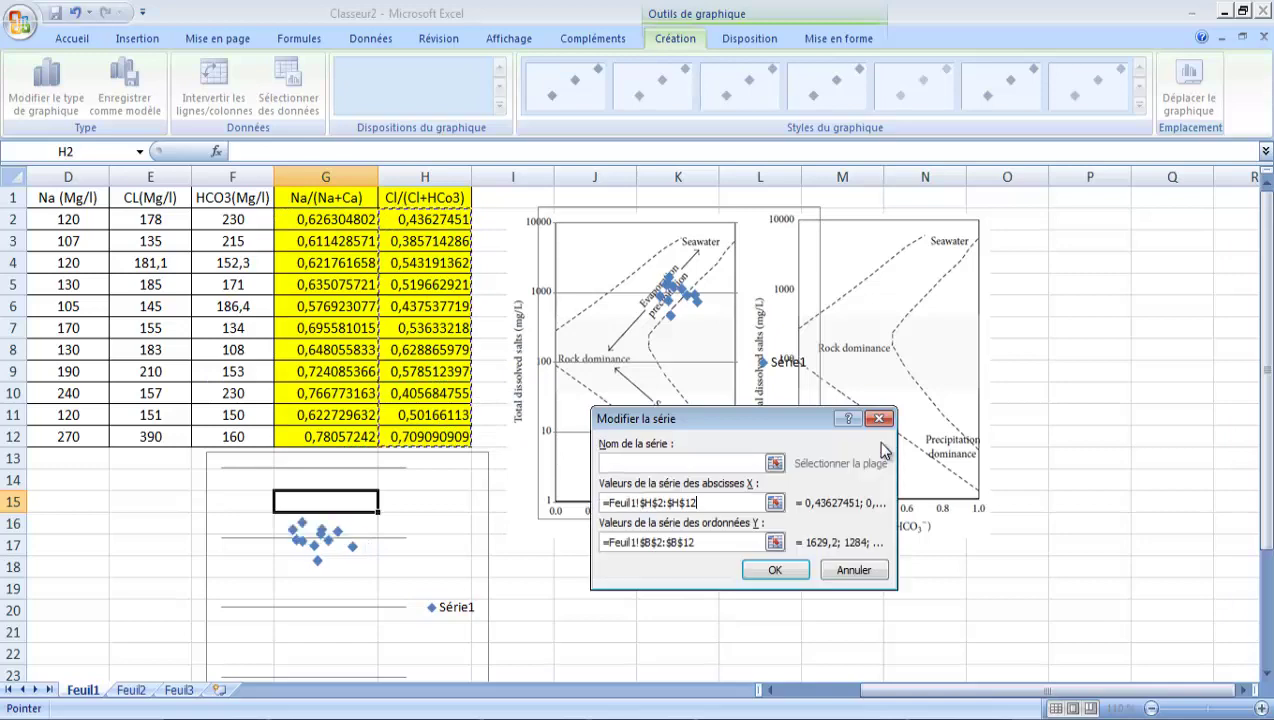
left_click(784, 561)
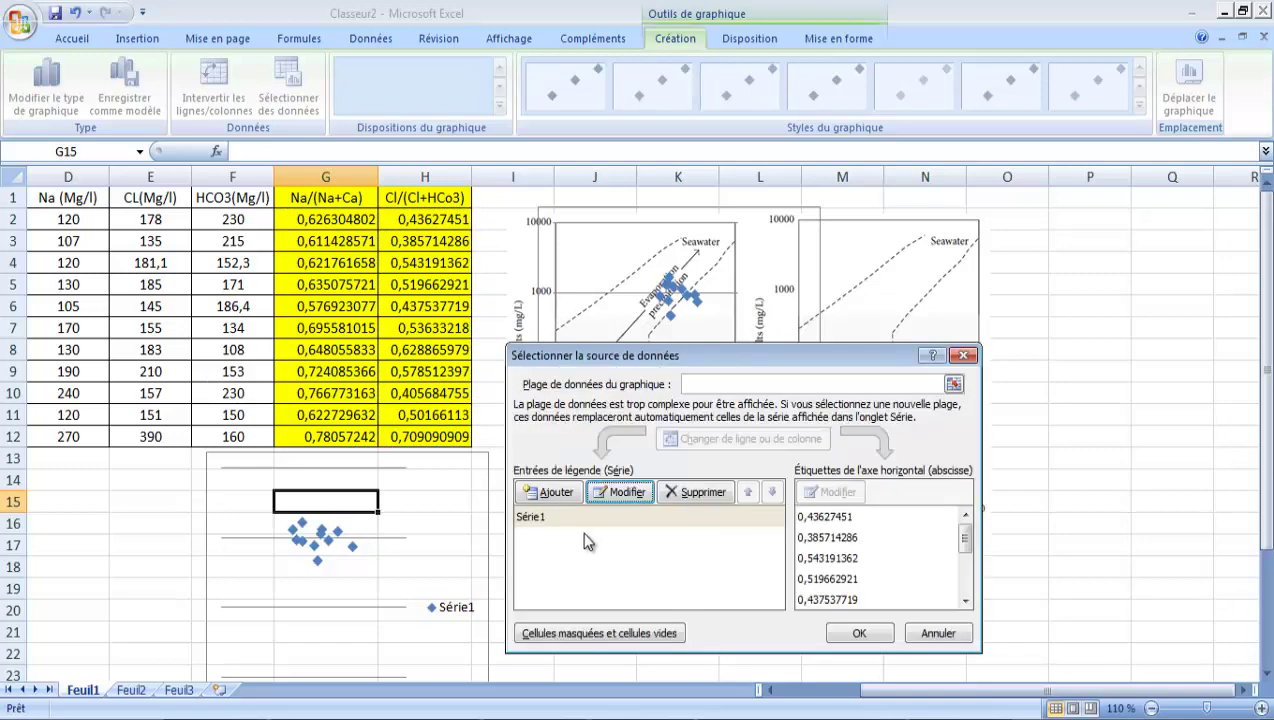
left_click(848, 632)
Step: Move the copied chart over the Cl/(Cl+HCO3) reference diagram and adjust its width to about 7,05 cm to fit the frame
left_click_drag(490, 530, 1078, 316)
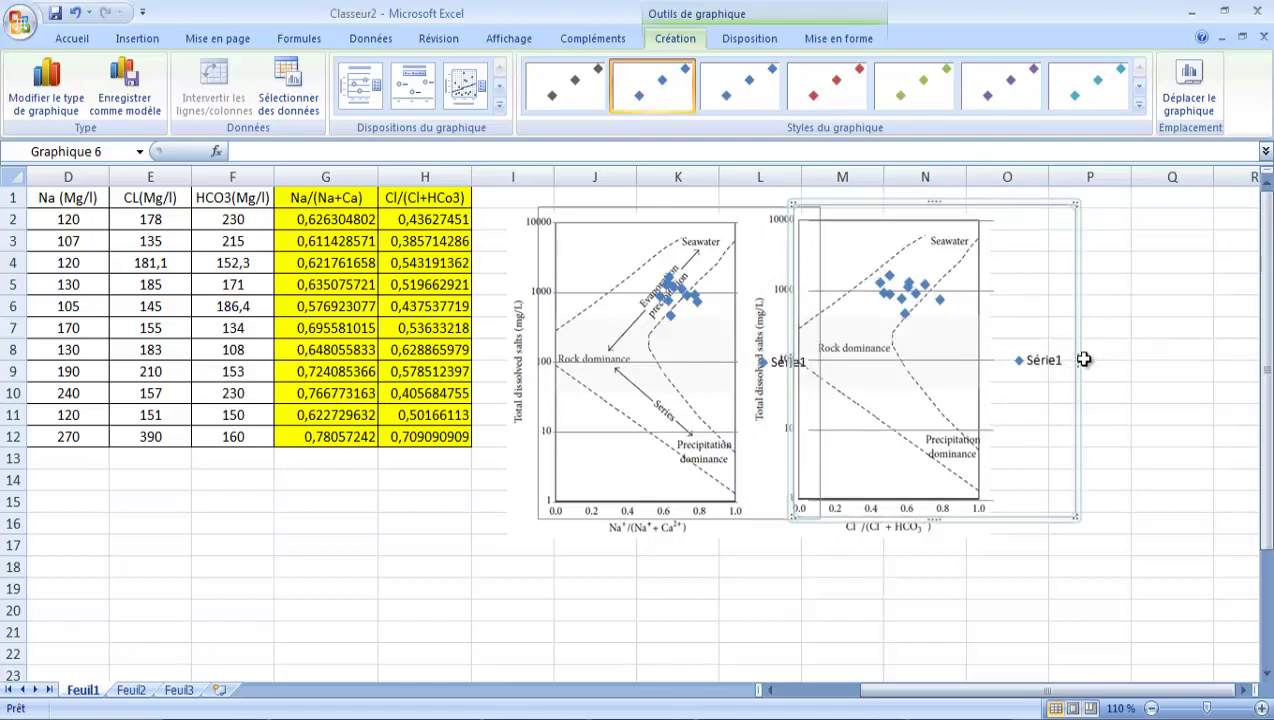
left_click_drag(1075, 356, 1062, 357)
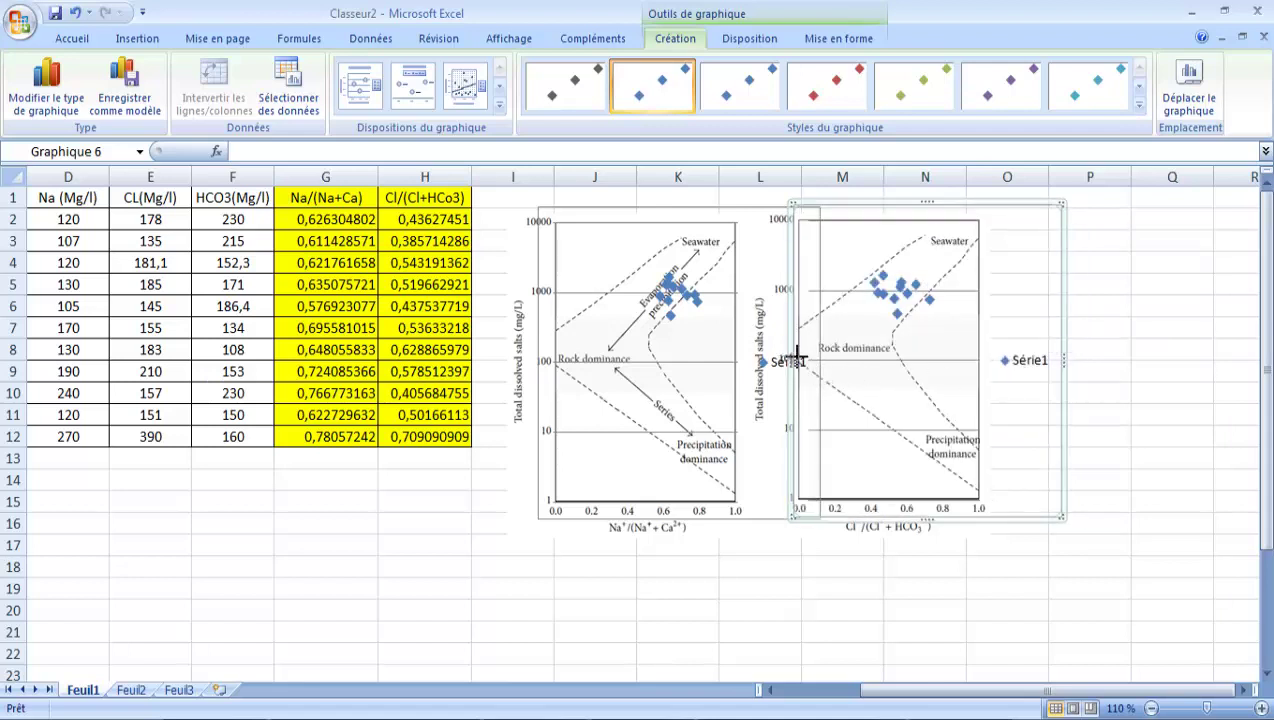
left_click_drag(797, 356, 766, 358)
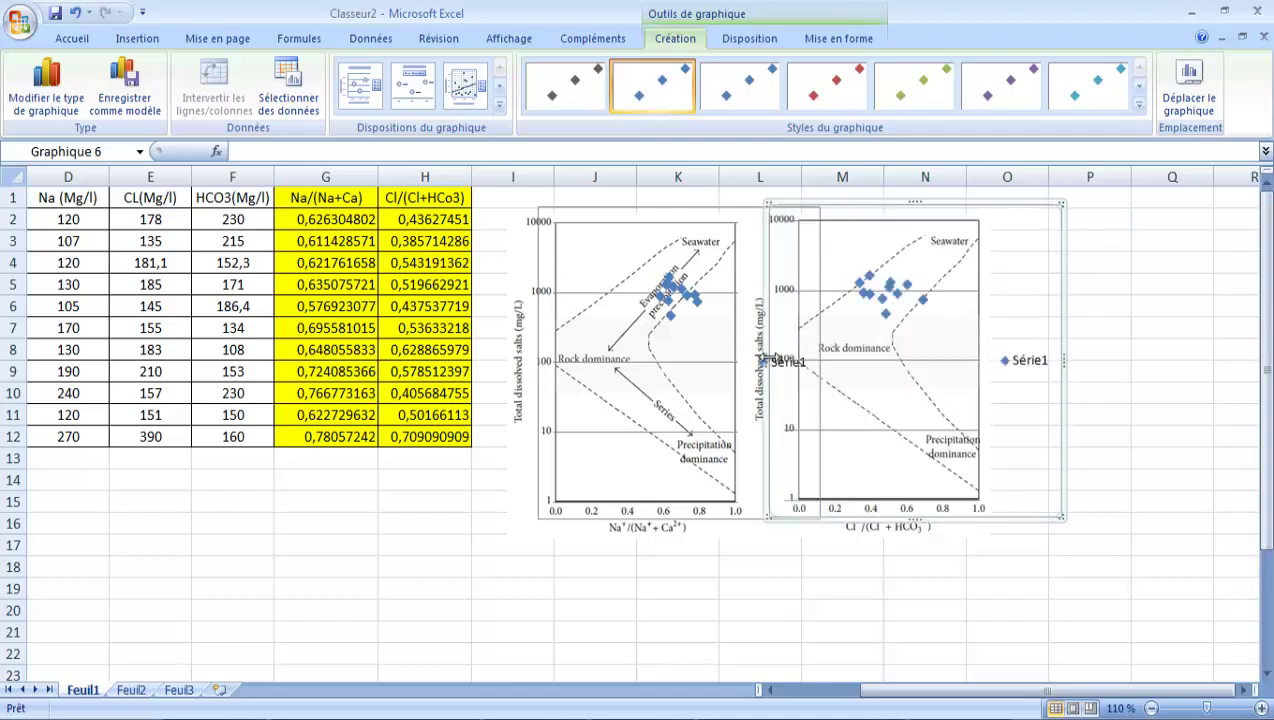
left_click(935, 608)
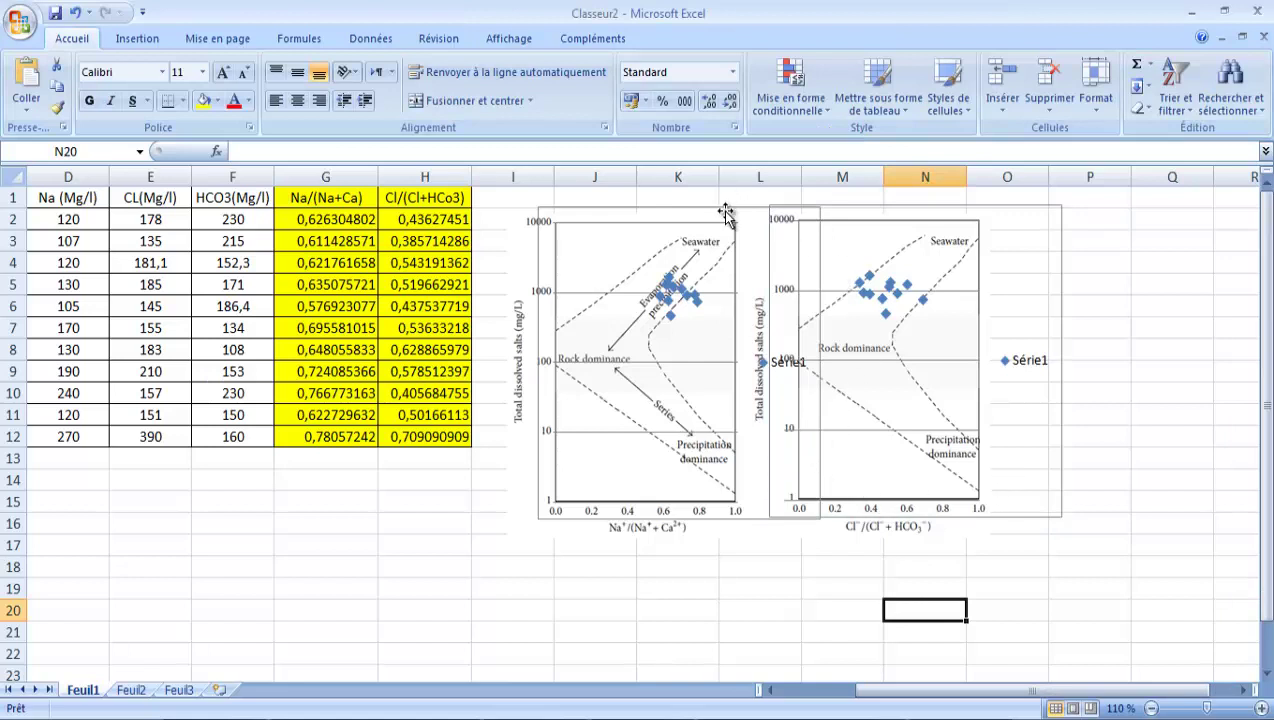
left_click(771, 361)
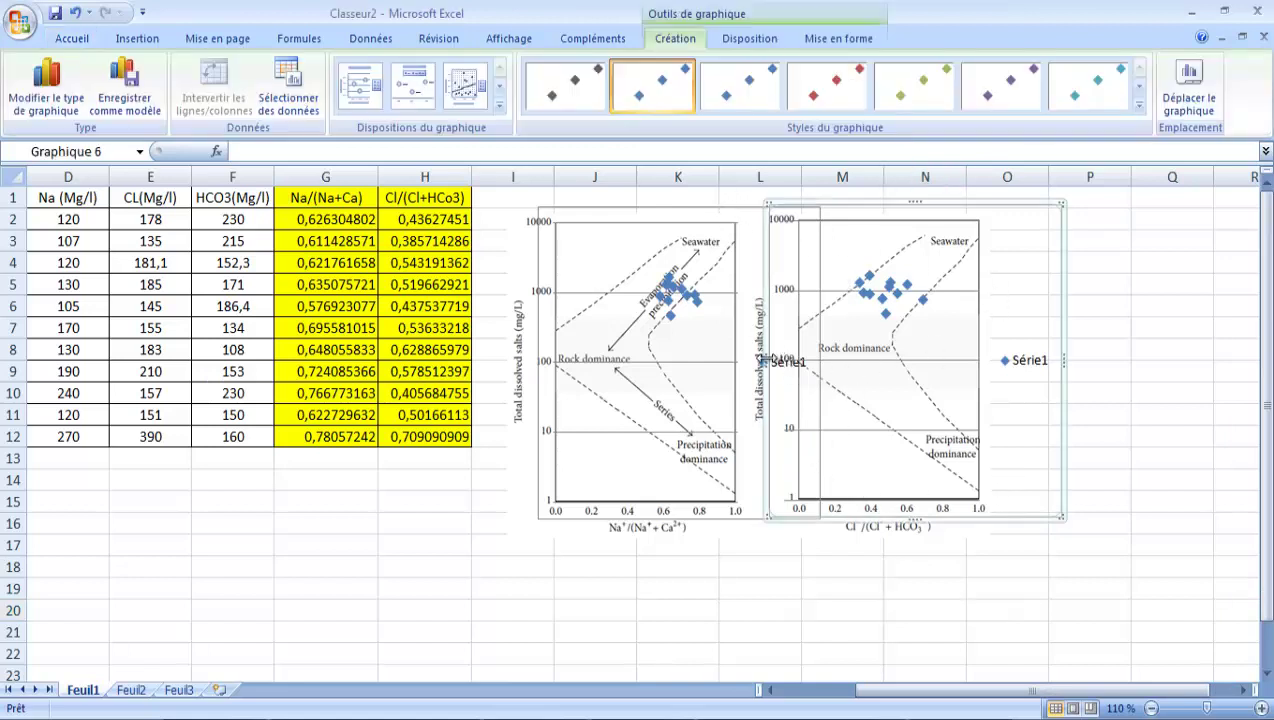
left_click_drag(764, 361, 790, 362)
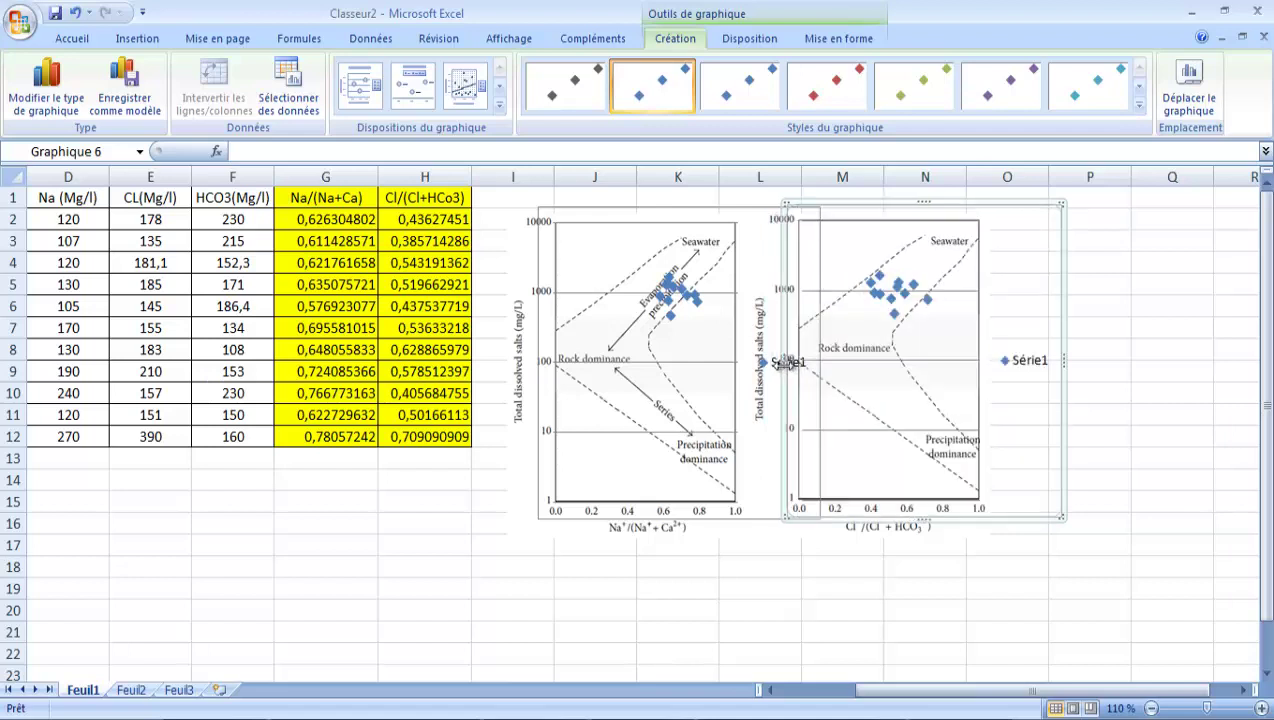
left_click(934, 568)
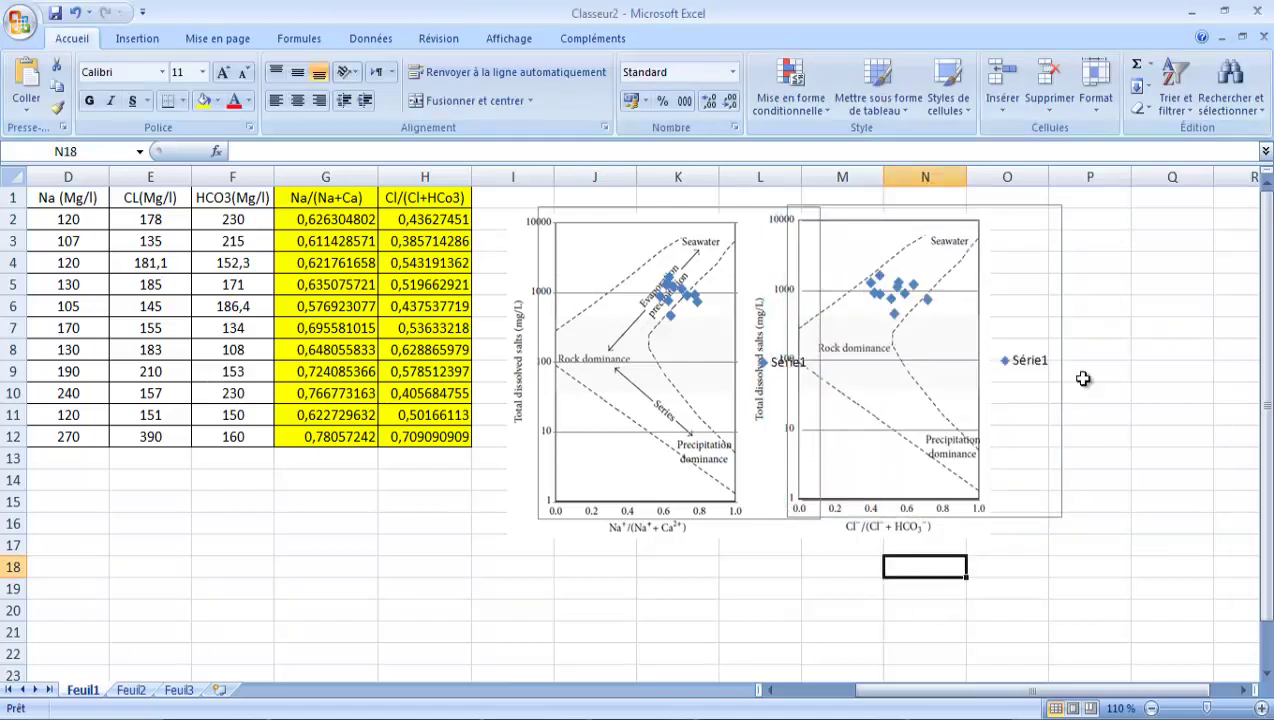
Step: Remove the shape outline from both overlaid charts
left_click(1064, 249)
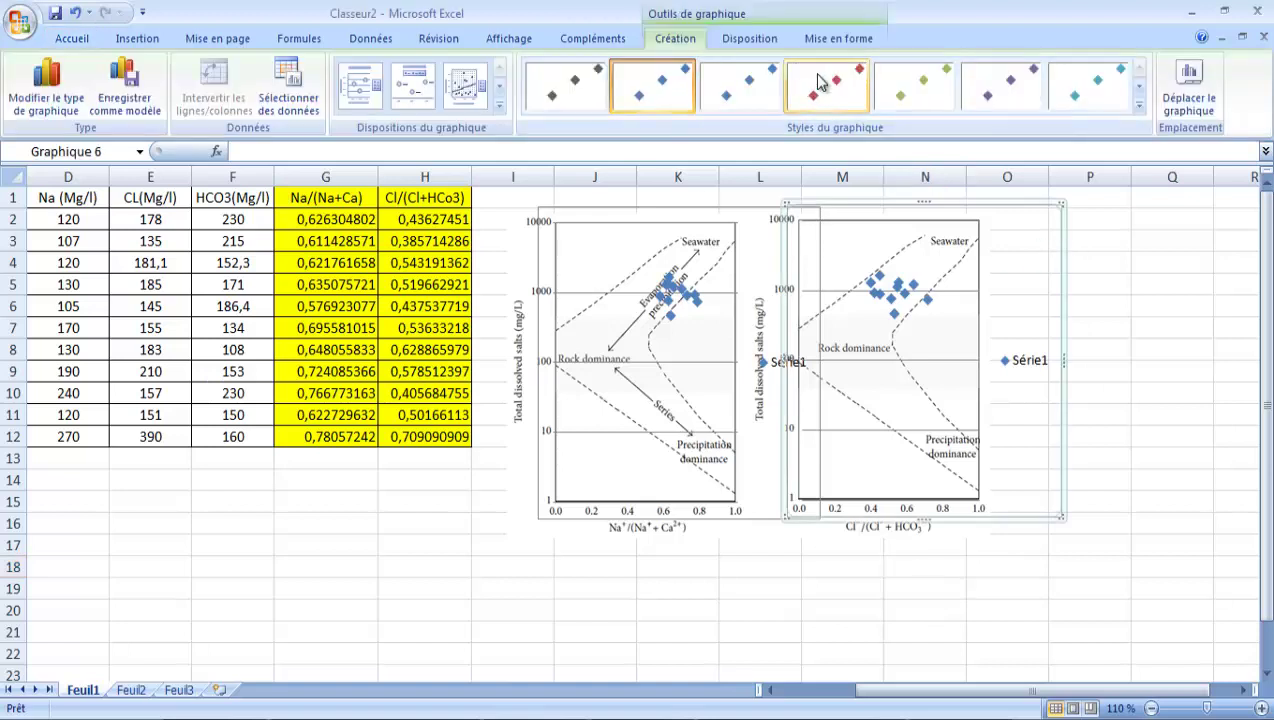
left_click(842, 40)
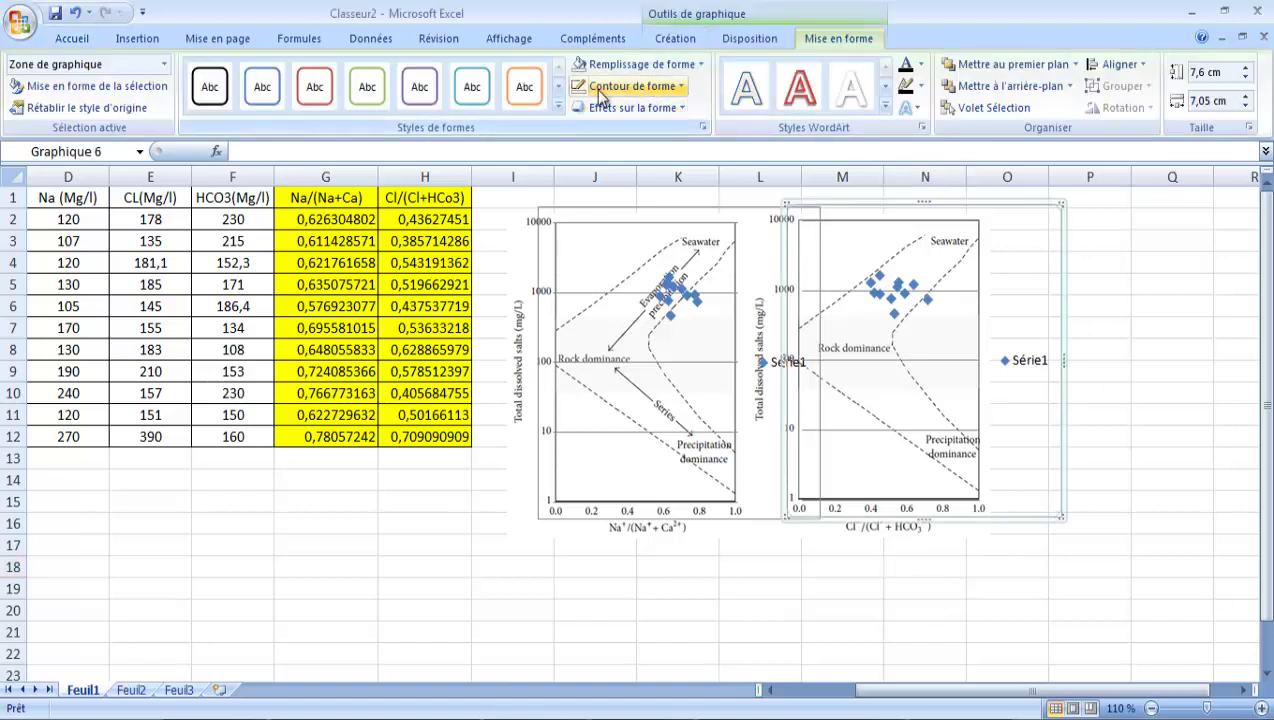
left_click(1158, 372)
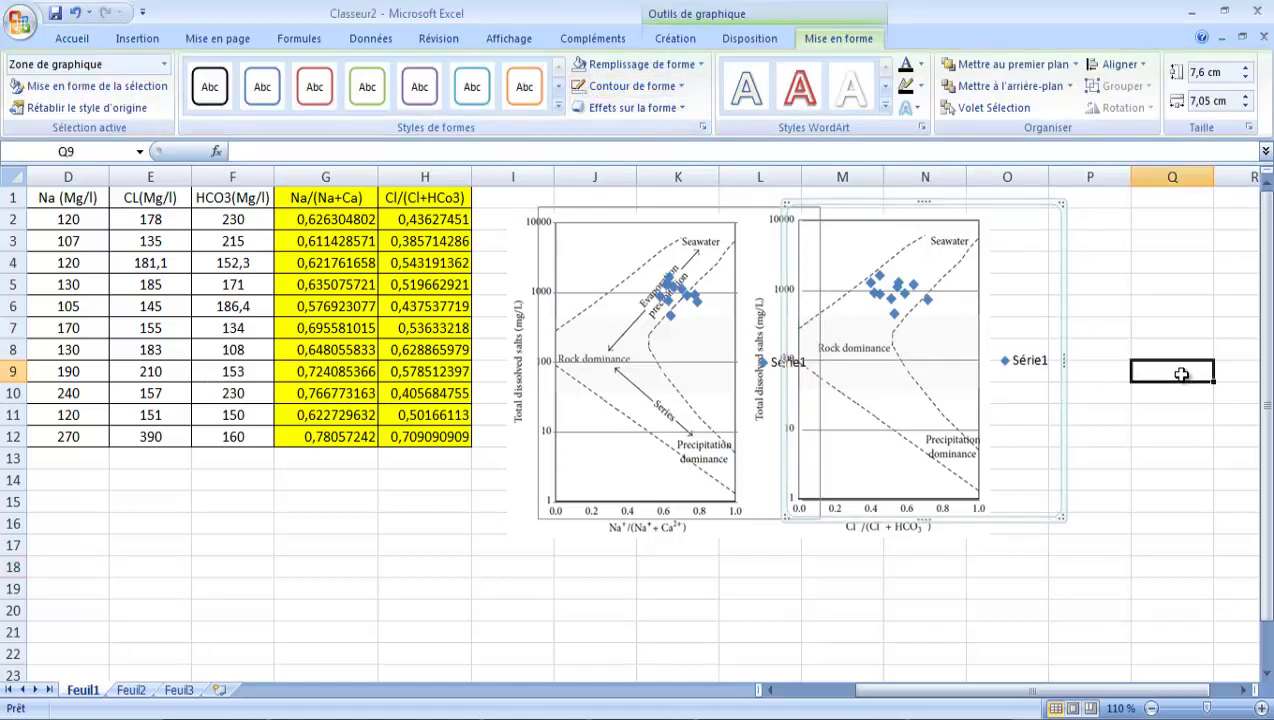
left_click(640, 213)
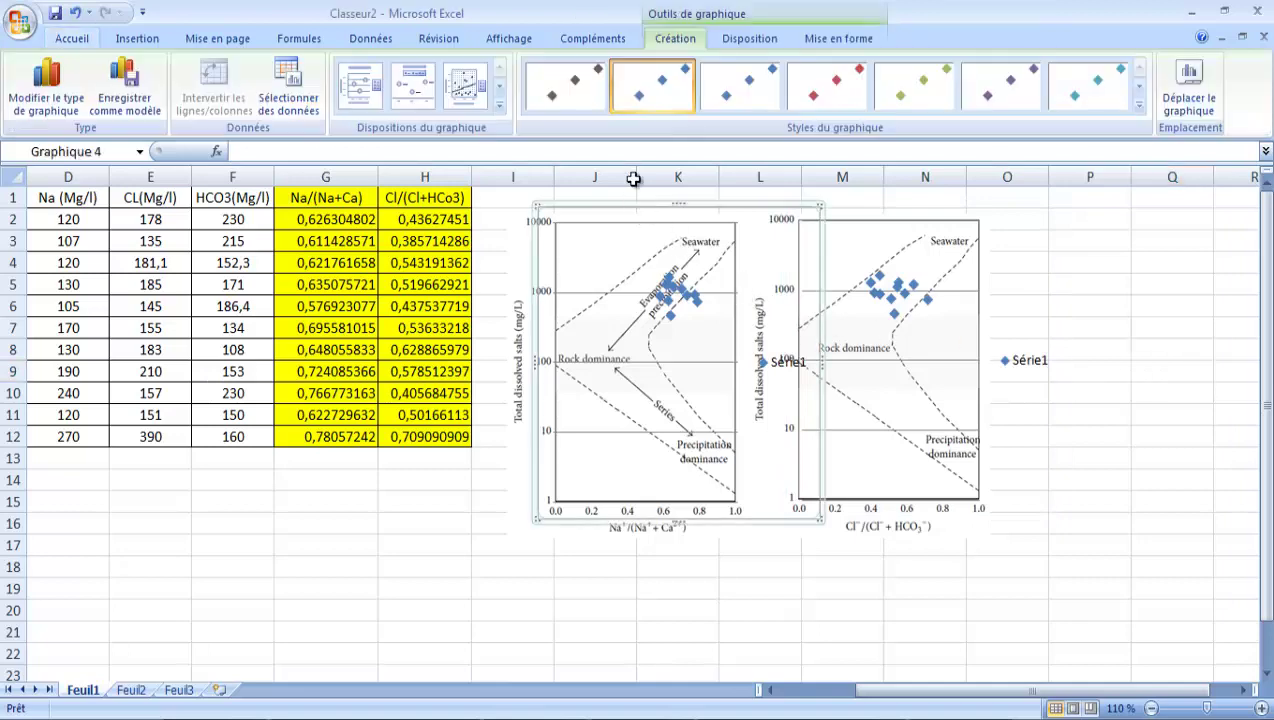
left_click(840, 42)
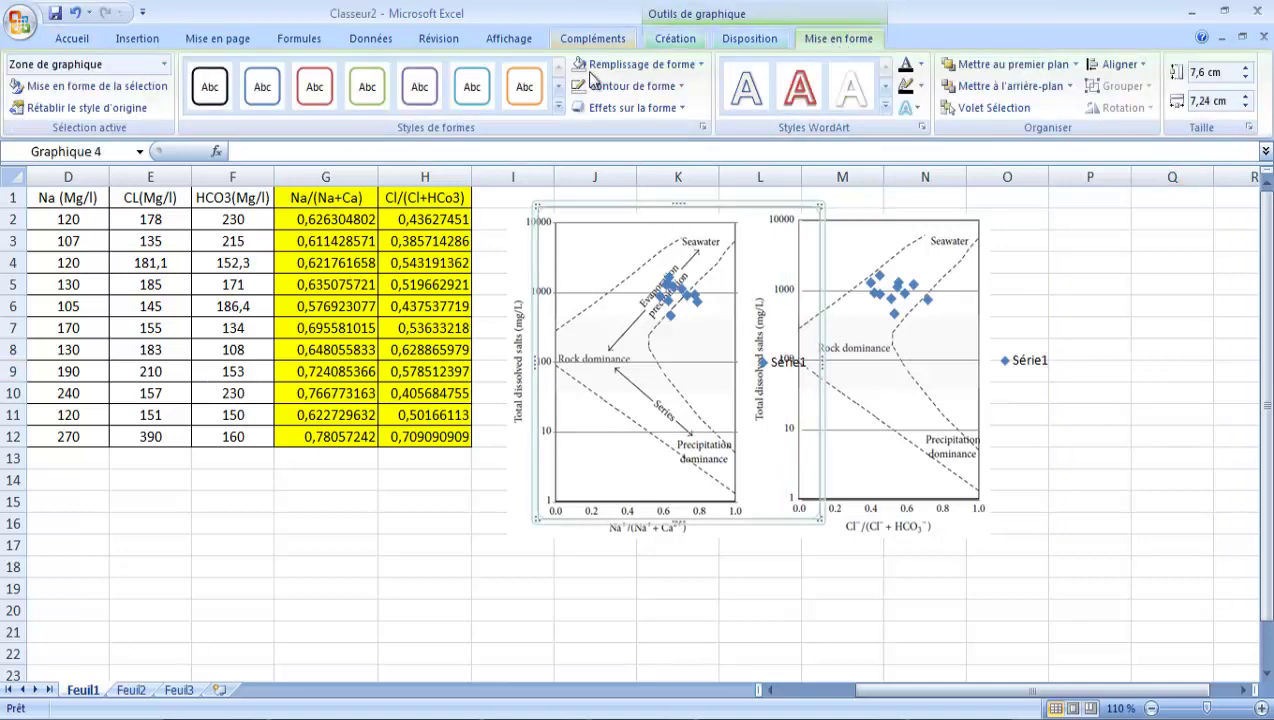
left_click(1160, 387)
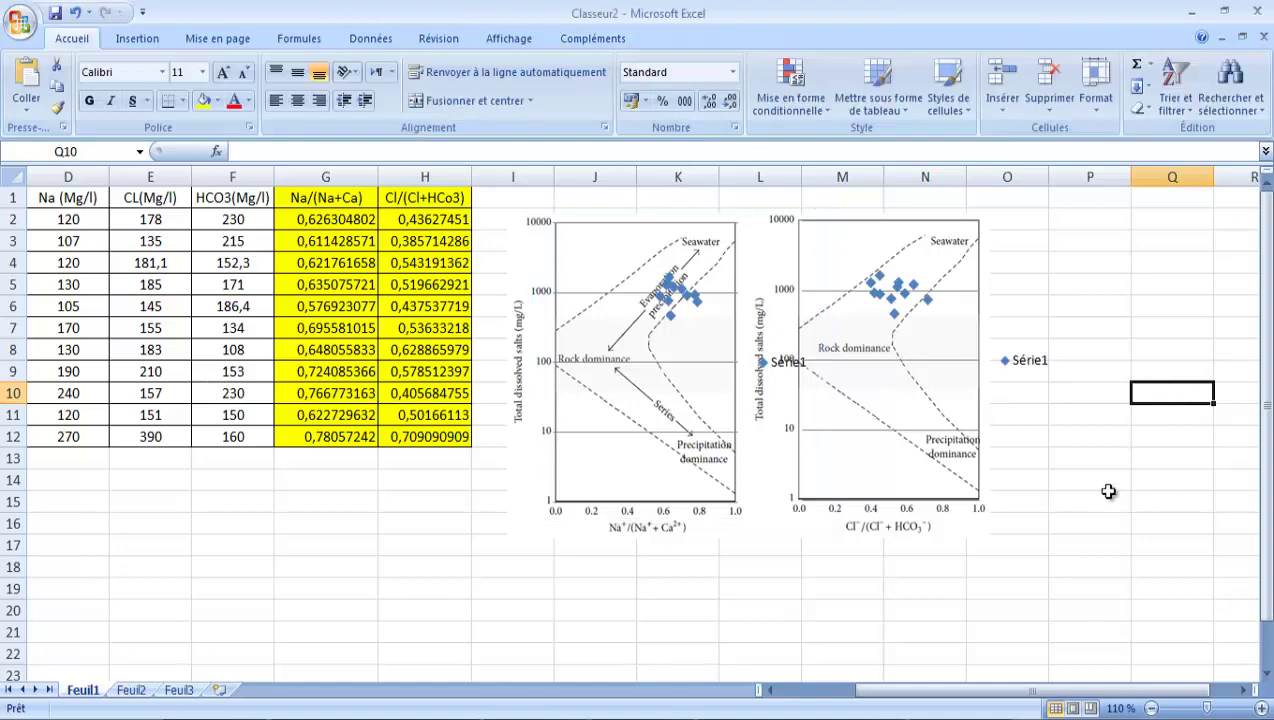
Step: Review the two overlaid Gibbs diagrams alongside the Na/(Na+Ca) and Cl/(Cl+HCO3) ratio columns
left_click(925, 672)
left_click_drag(830, 690, 987, 694)
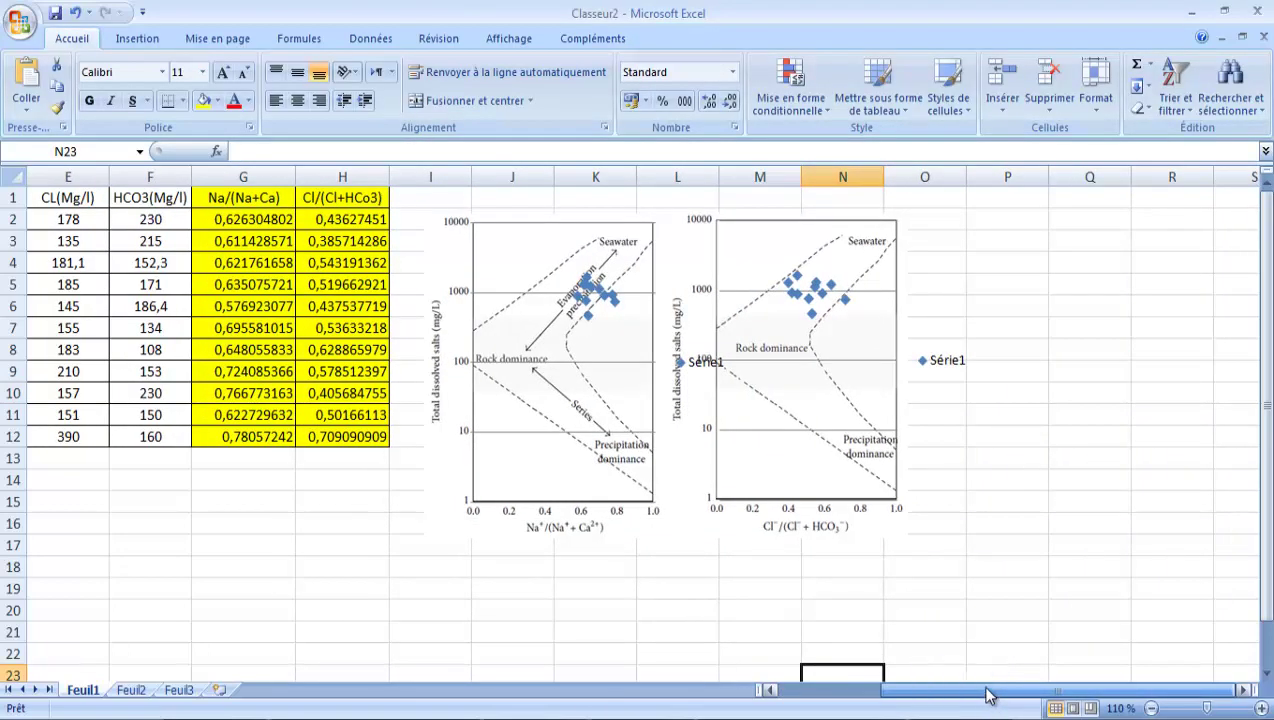
left_click(893, 551)
left_click(908, 598)
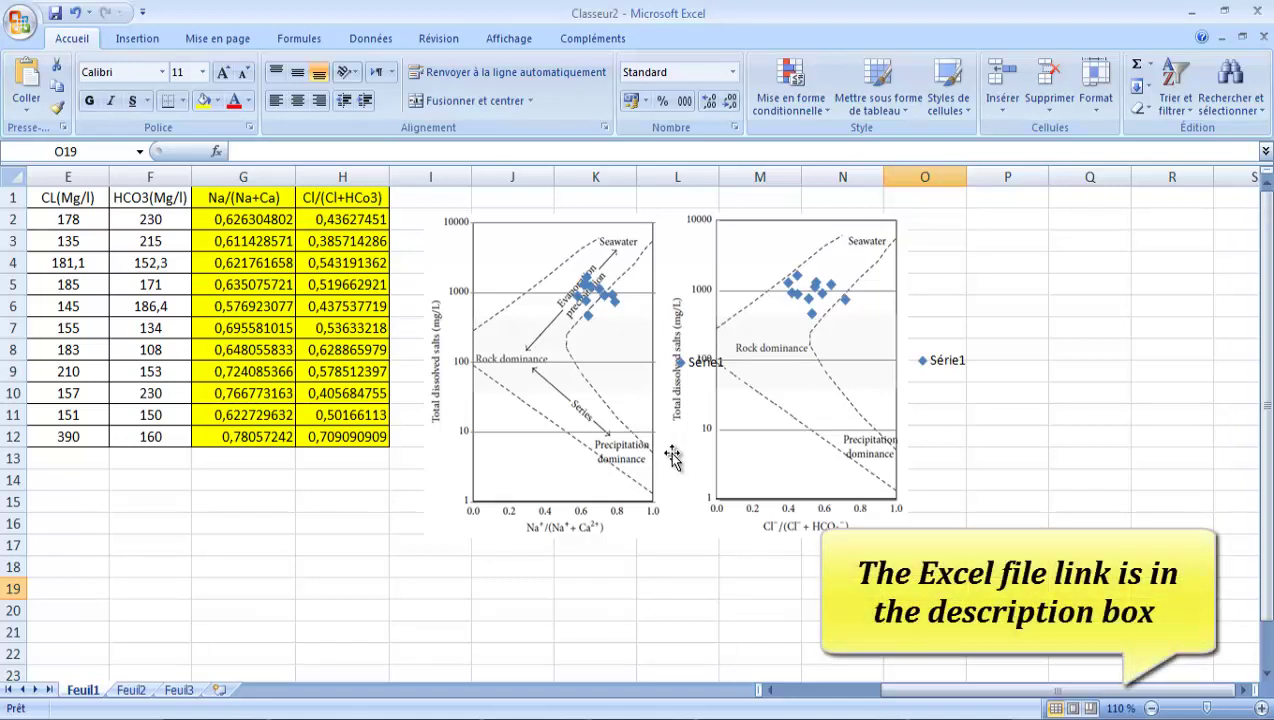
left_click(272, 304)
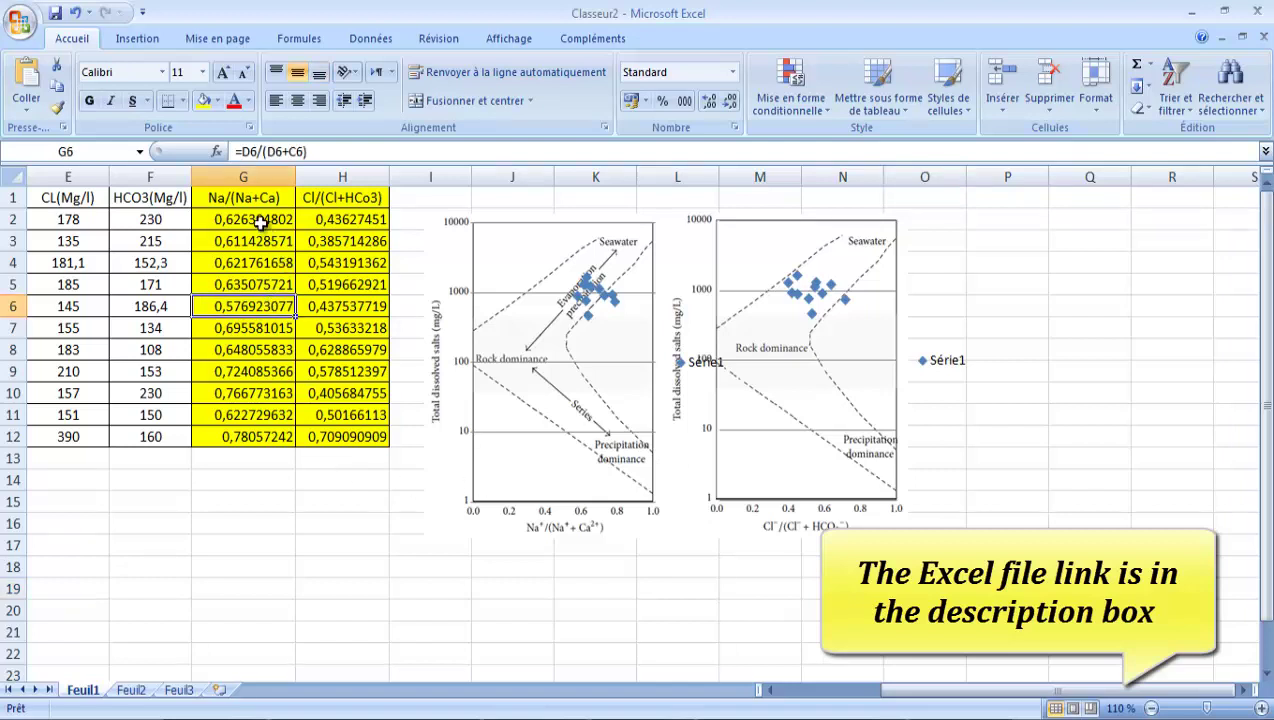
left_click_drag(262, 218, 323, 422)
left_click(745, 588)
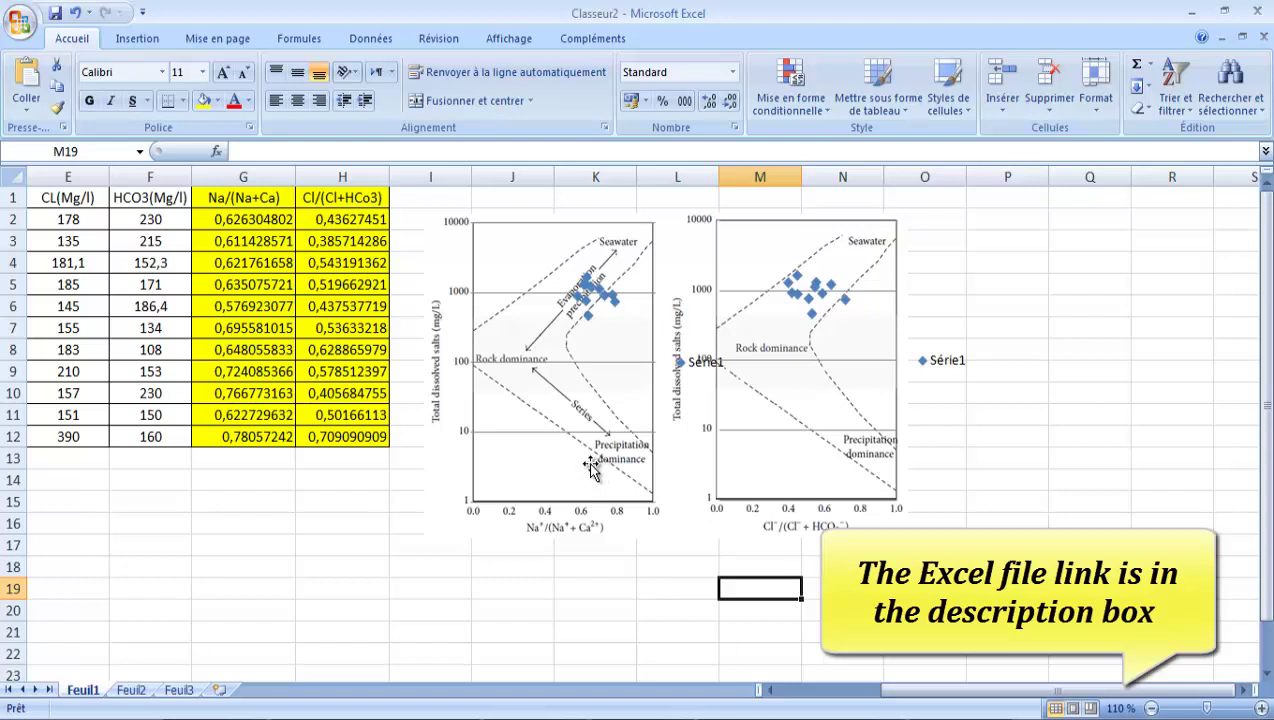
left_click(641, 582)
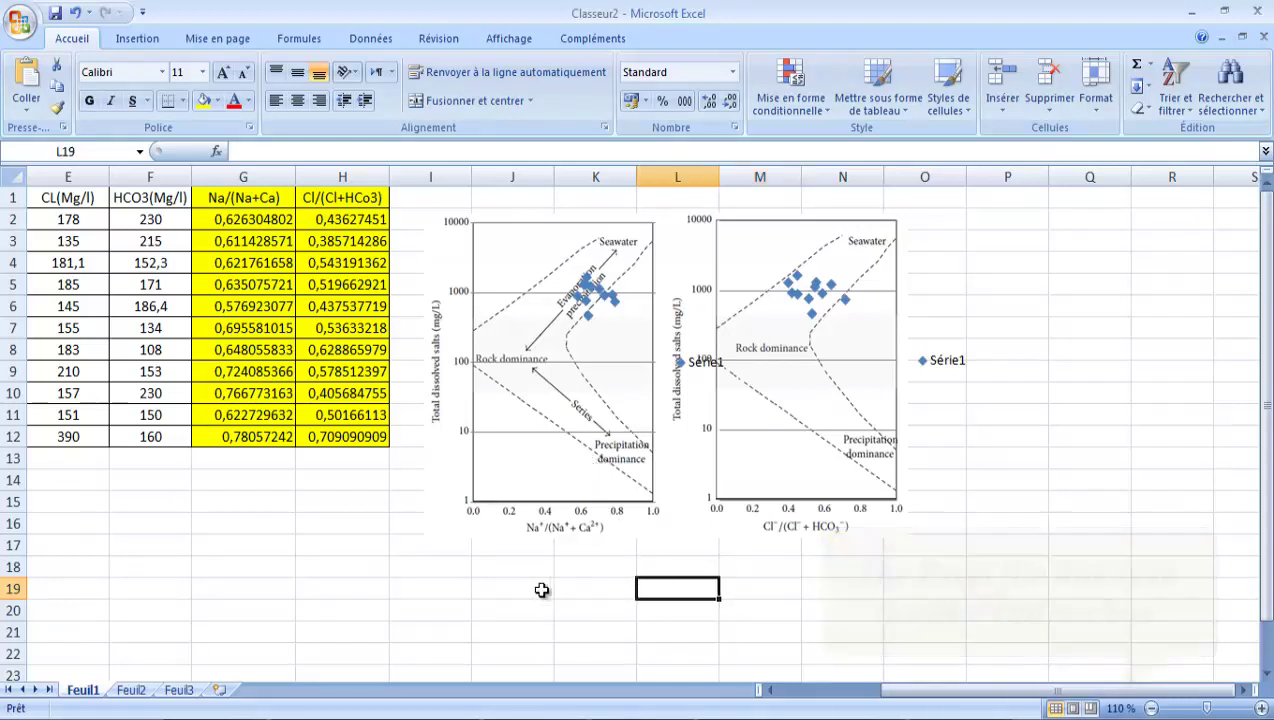
left_click(832, 608)
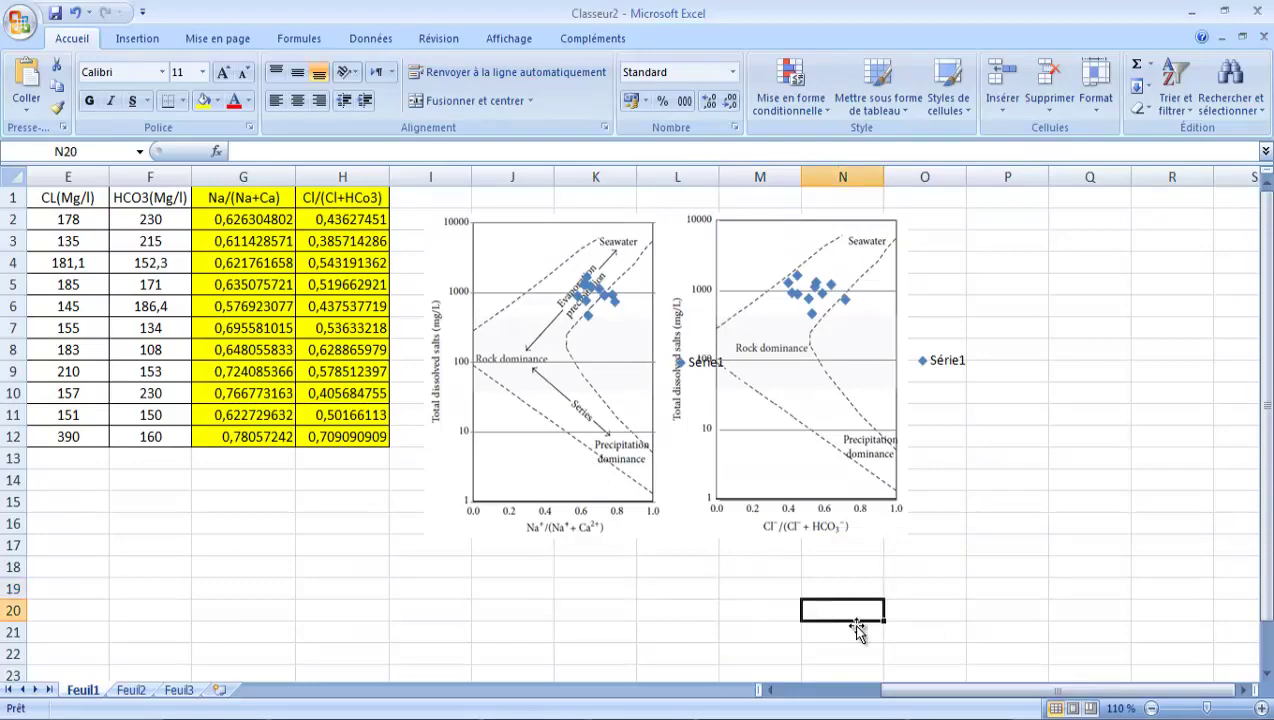